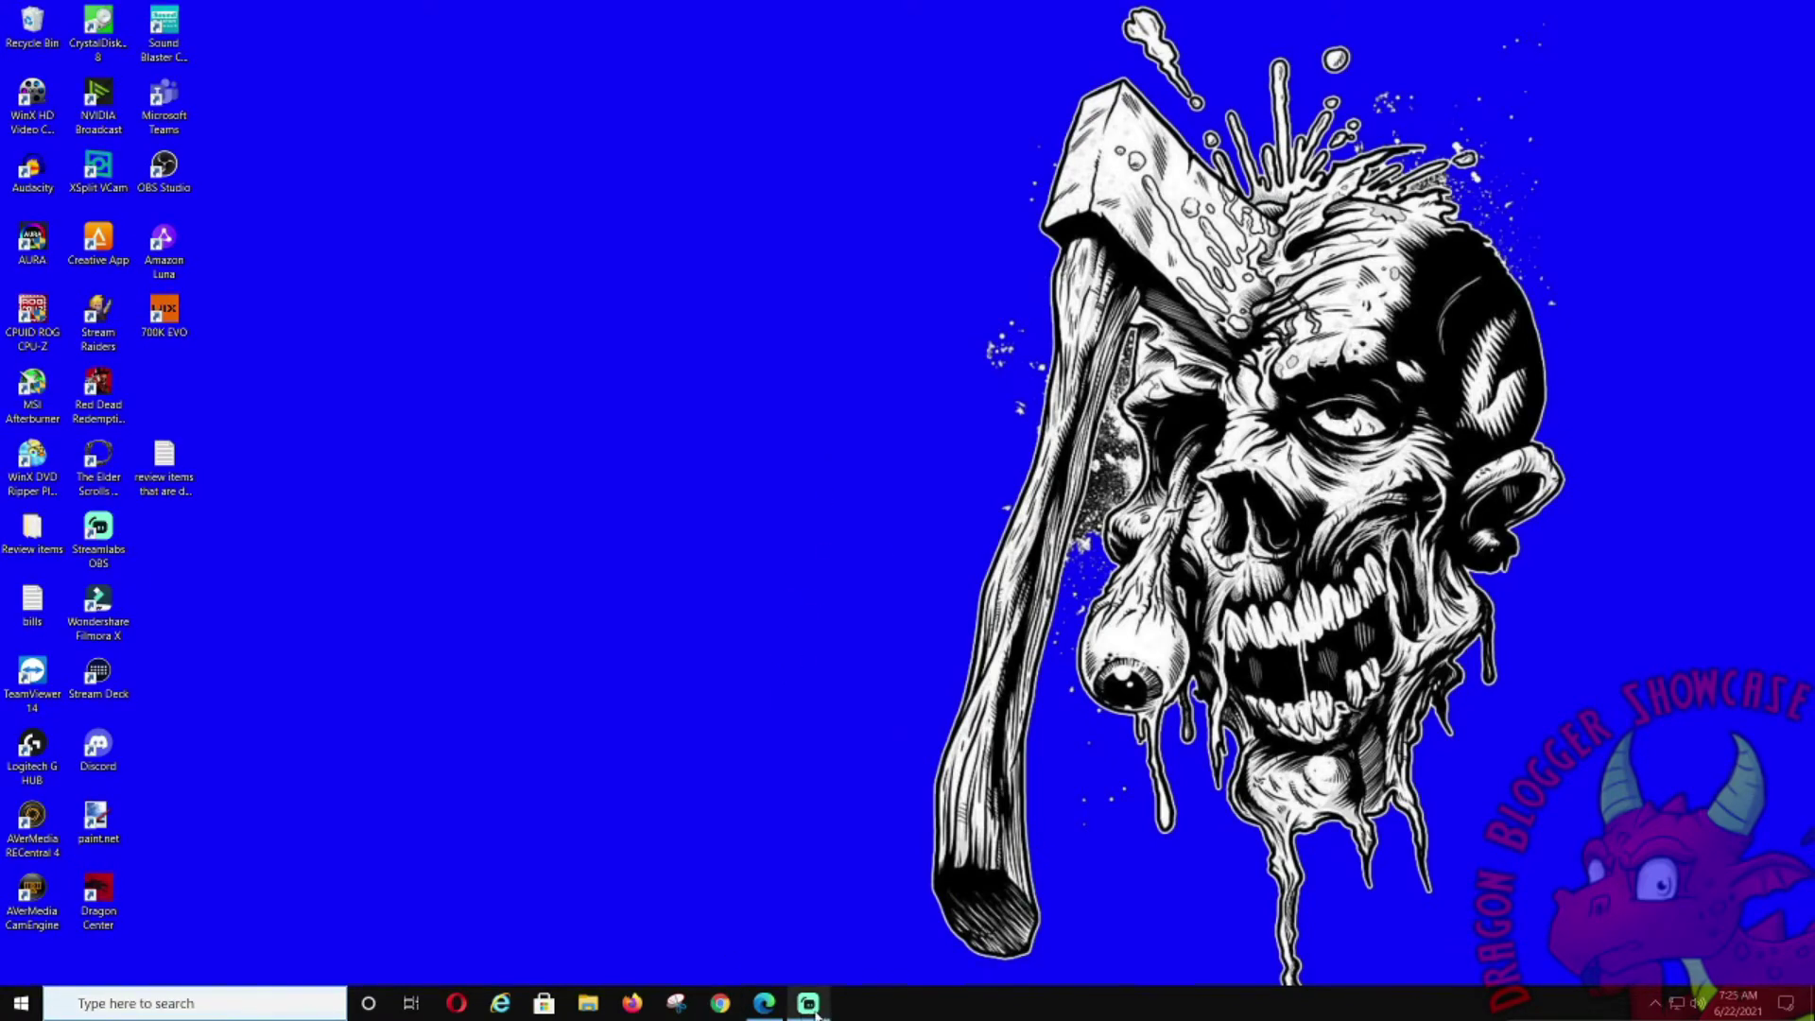
# Bring the Edge window with the Amazon Luna 'Welcome to Luna' getting-started page to the front
pyautogui.click(765, 1014)
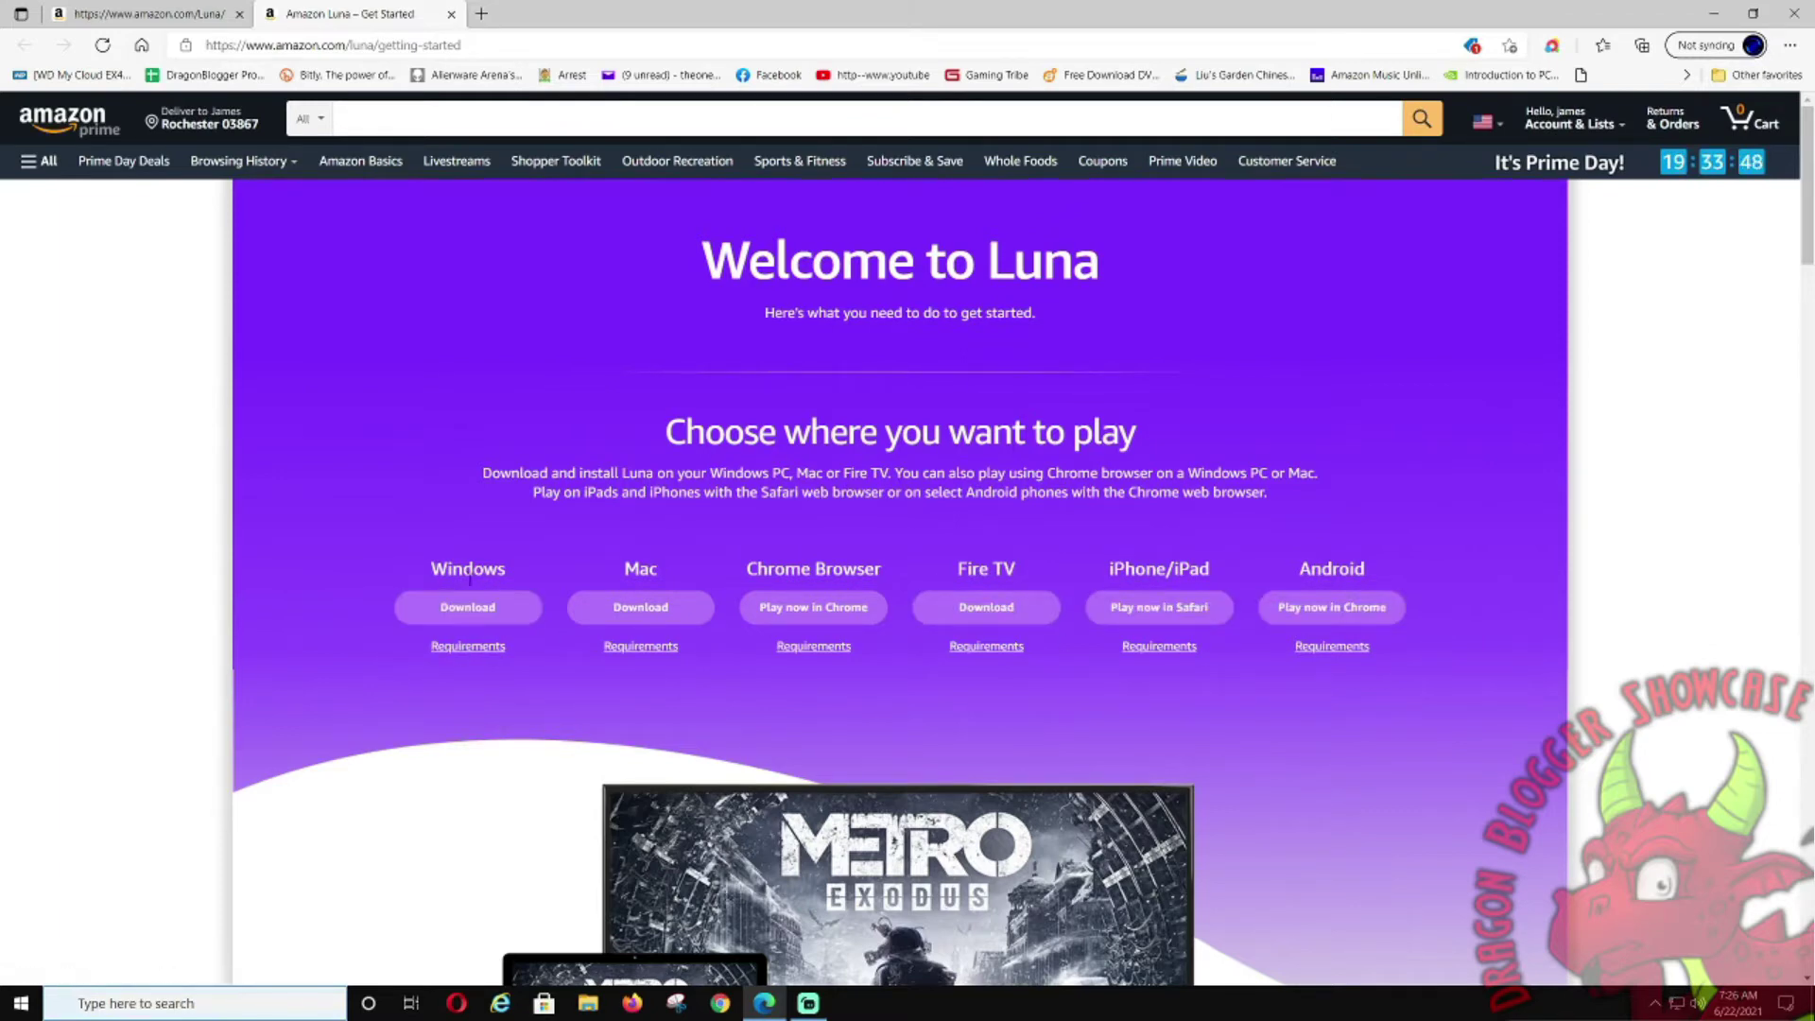
pyautogui.scroll(-1, 409, 623)
pyautogui.scroll(-3, 408, 623)
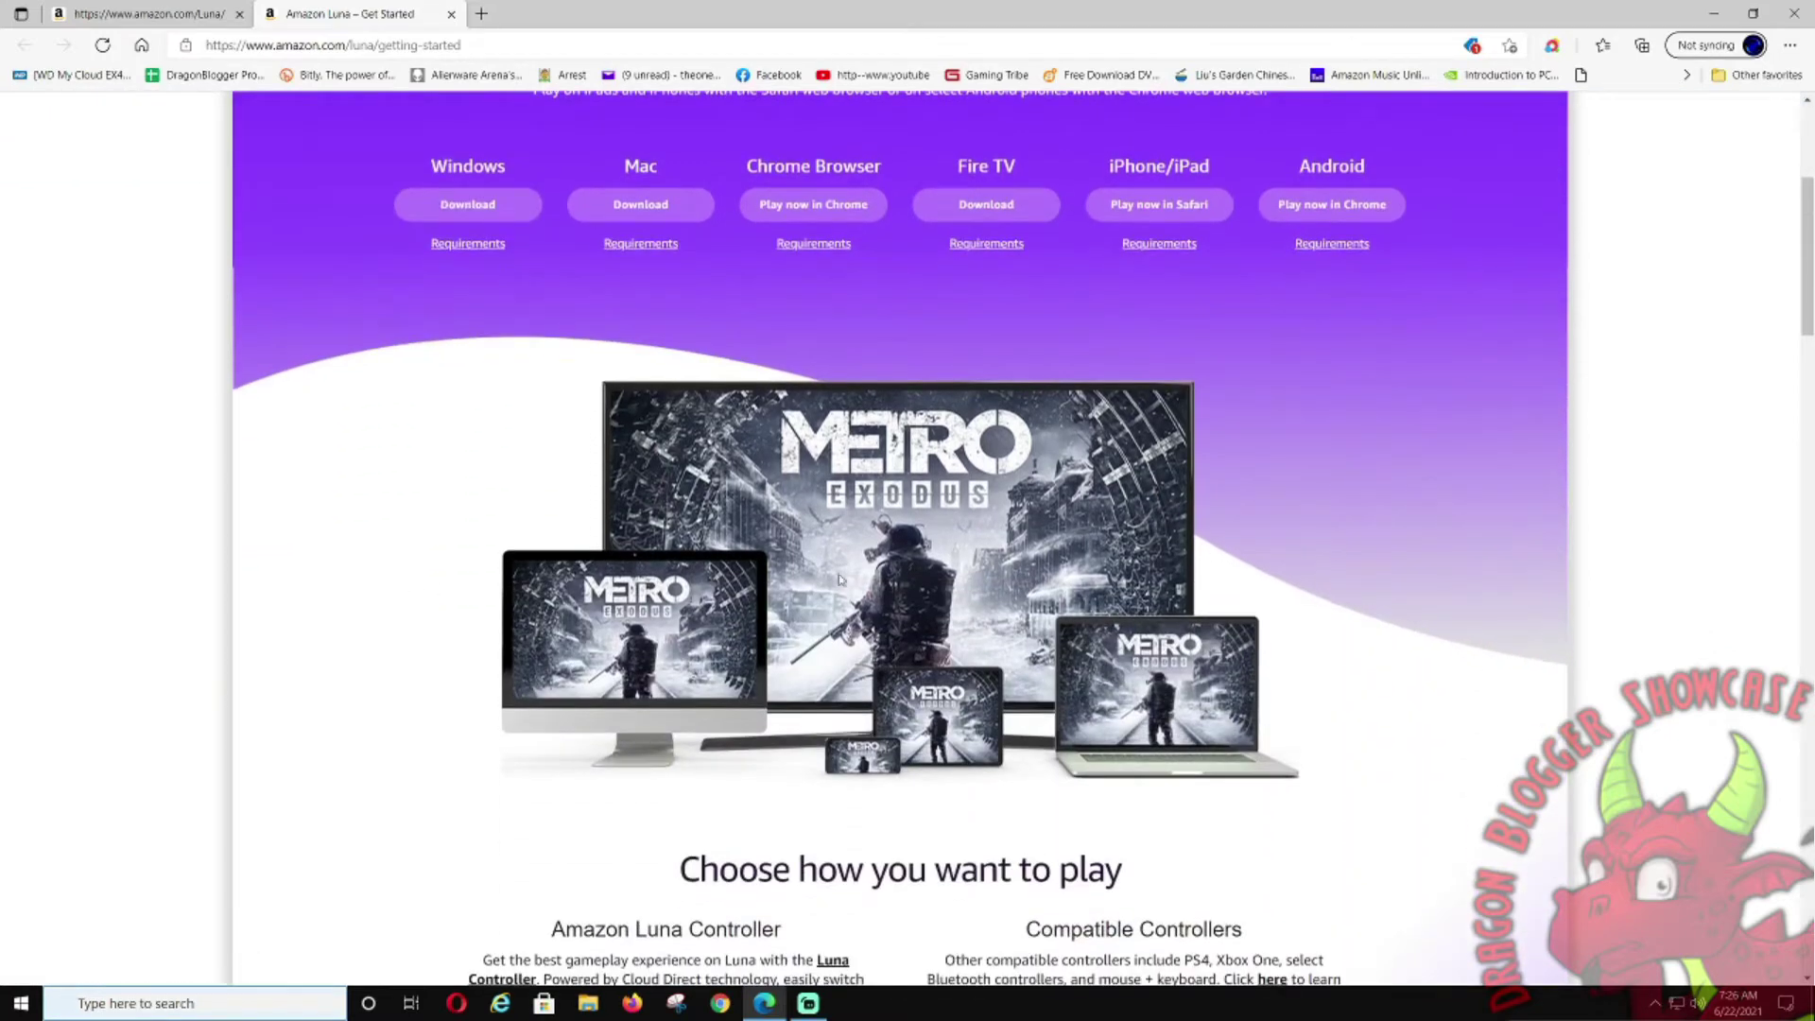
pyautogui.scroll(-1, 397, 591)
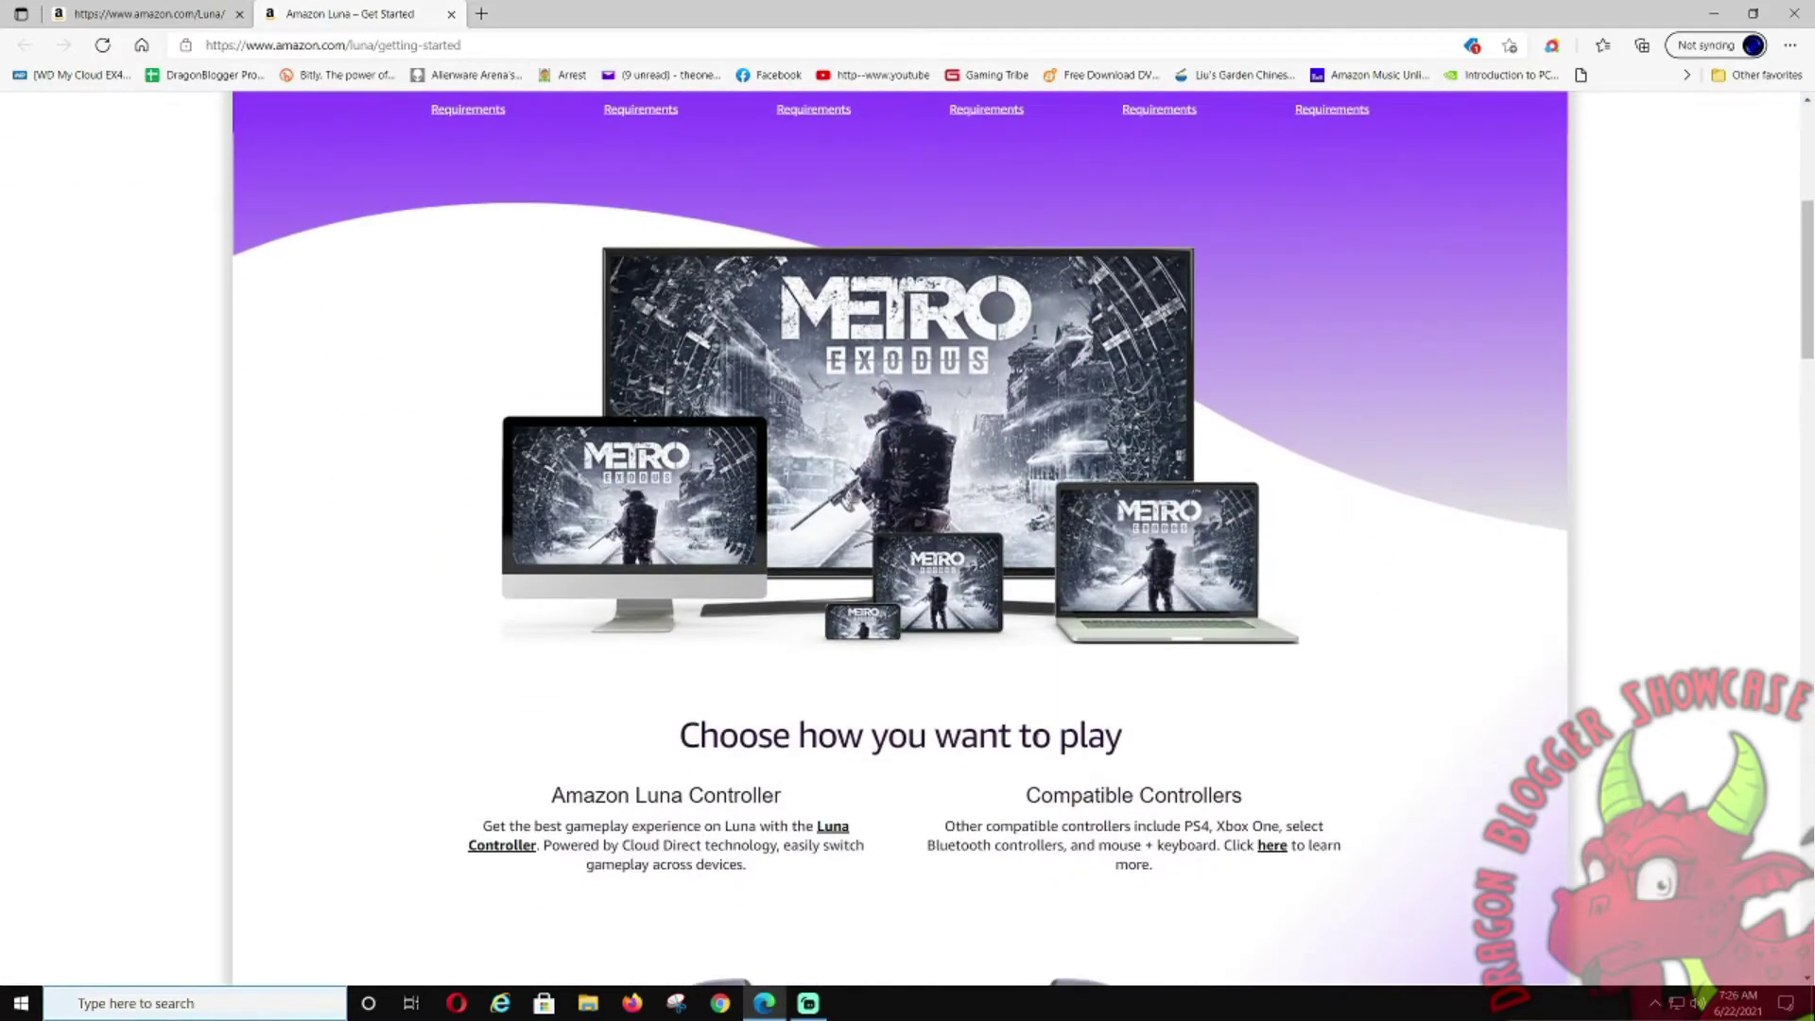
pyautogui.scroll(-3, 1047, 478)
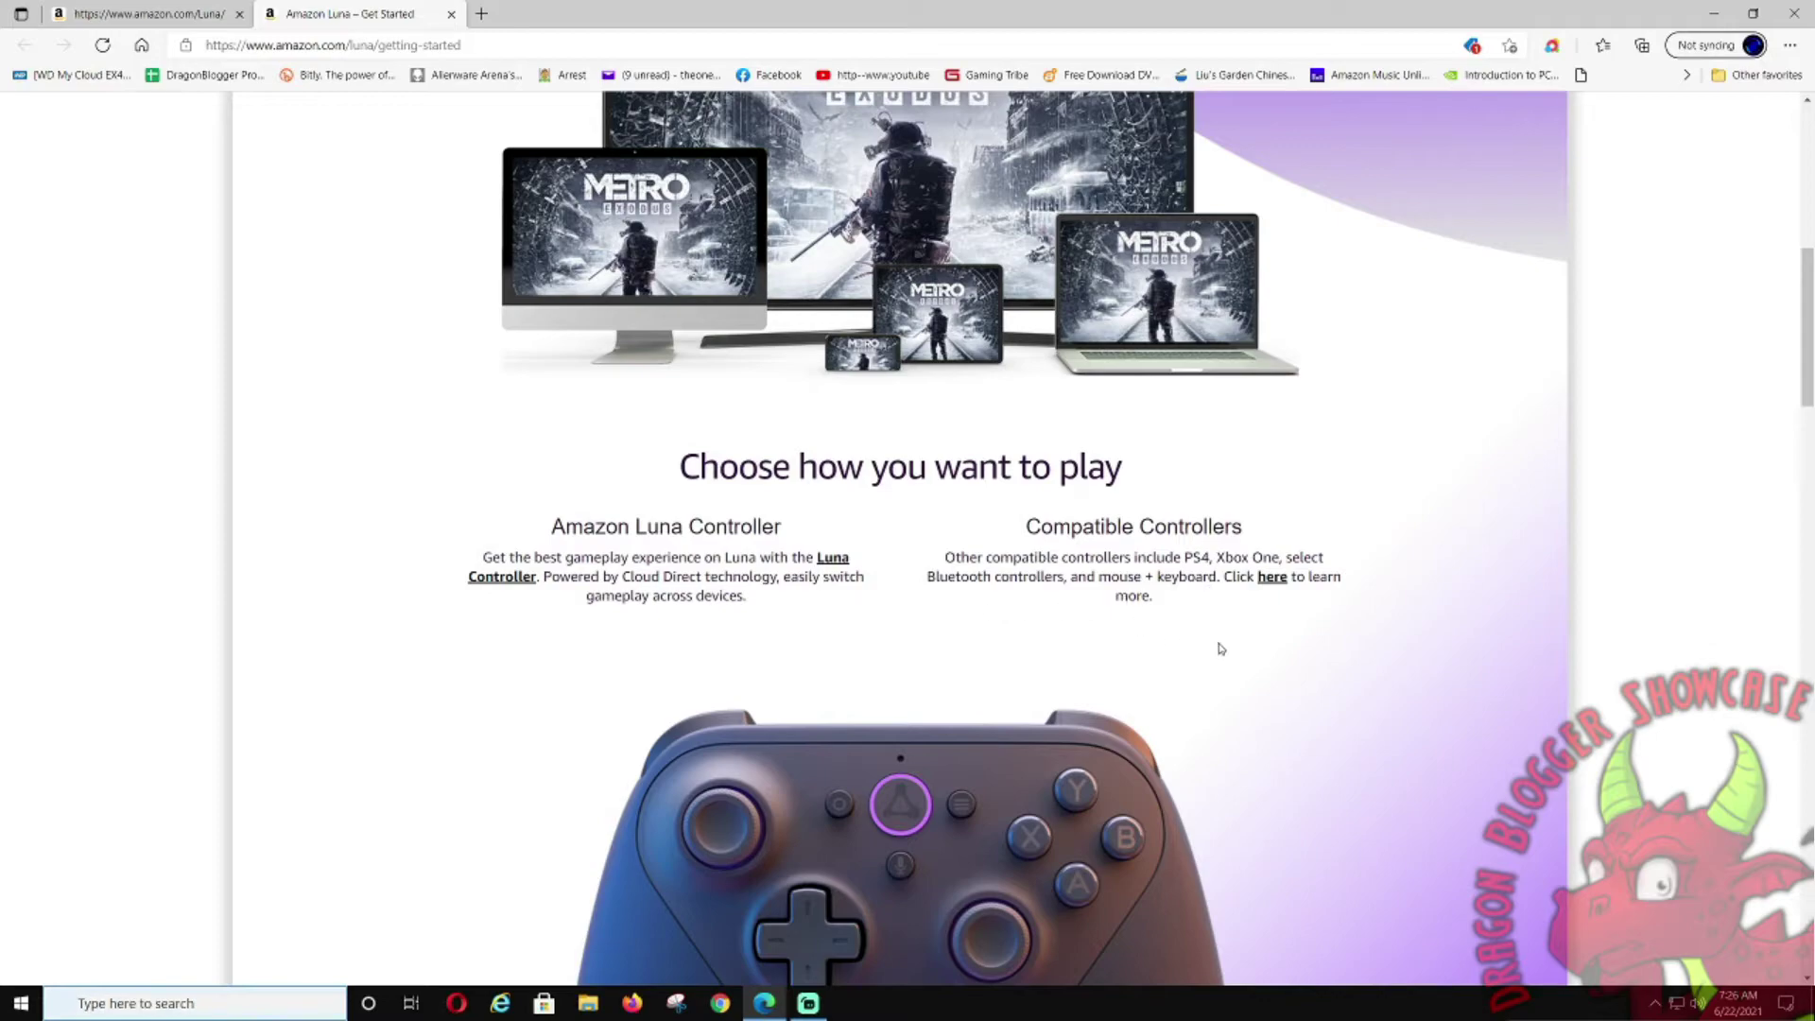
pyautogui.scroll(-12, 1233, 638)
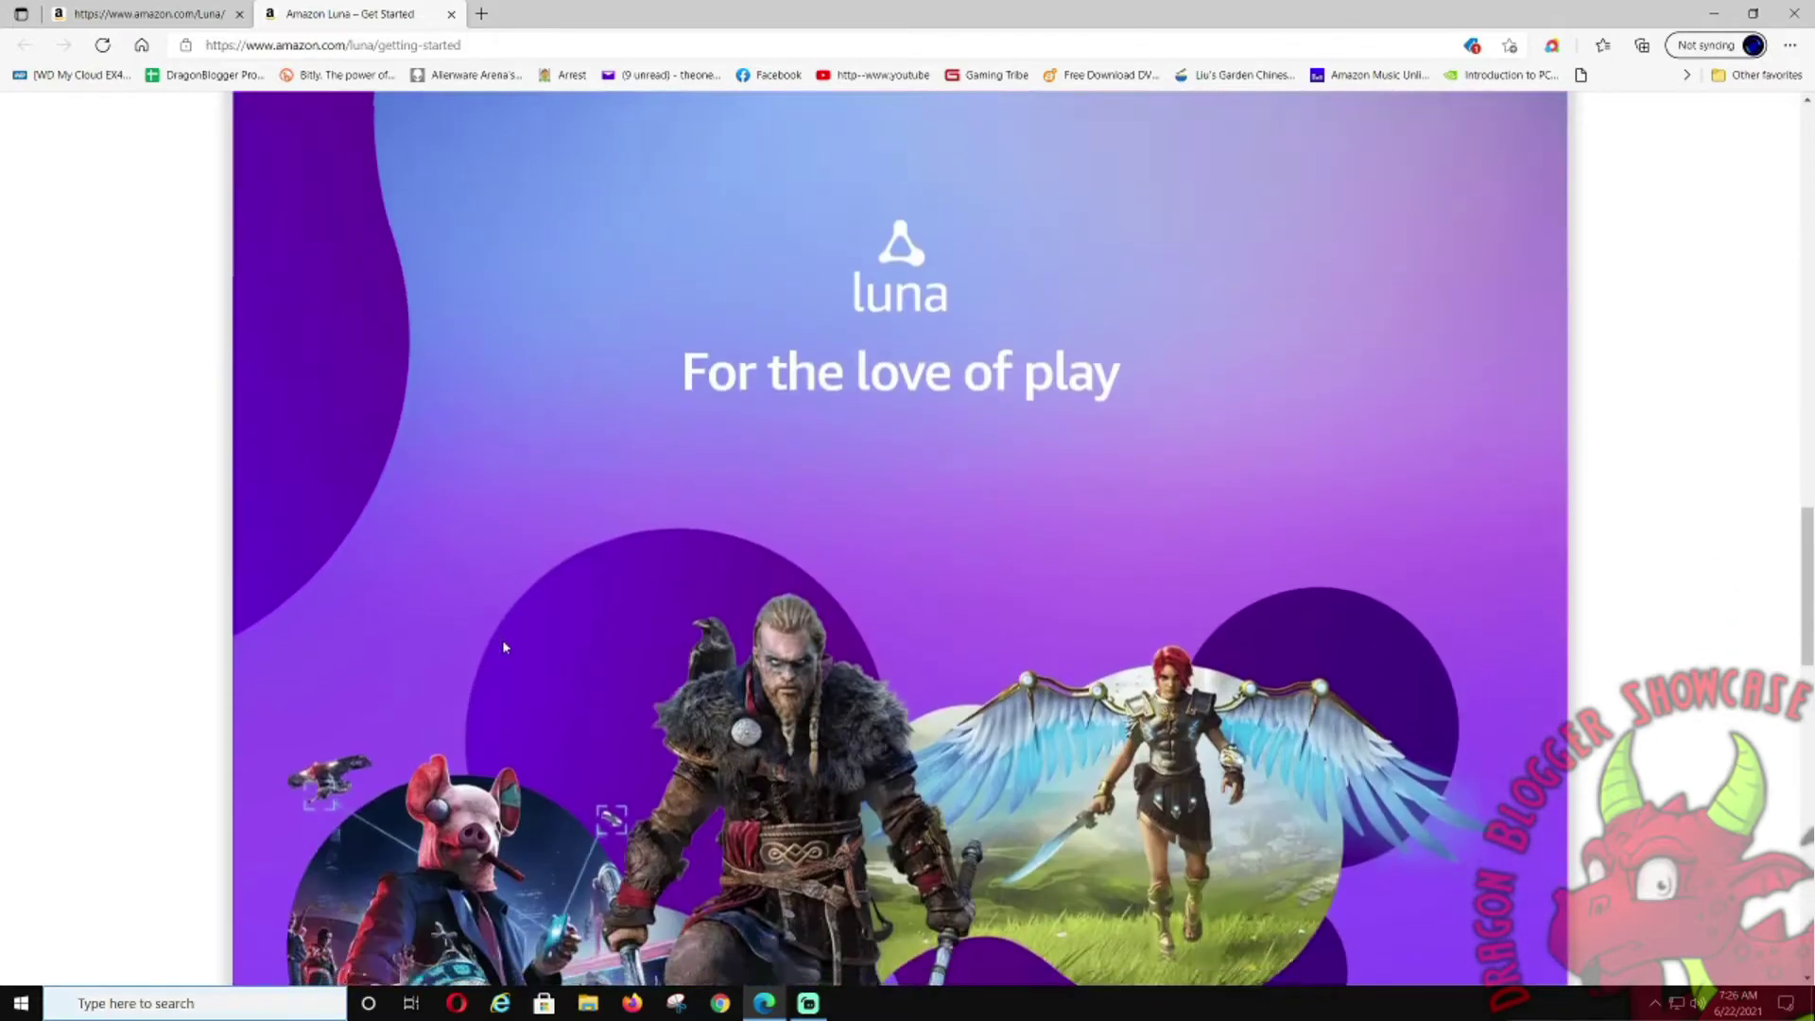
pyautogui.scroll(10, 502, 639)
pyautogui.scroll(10, 502, 646)
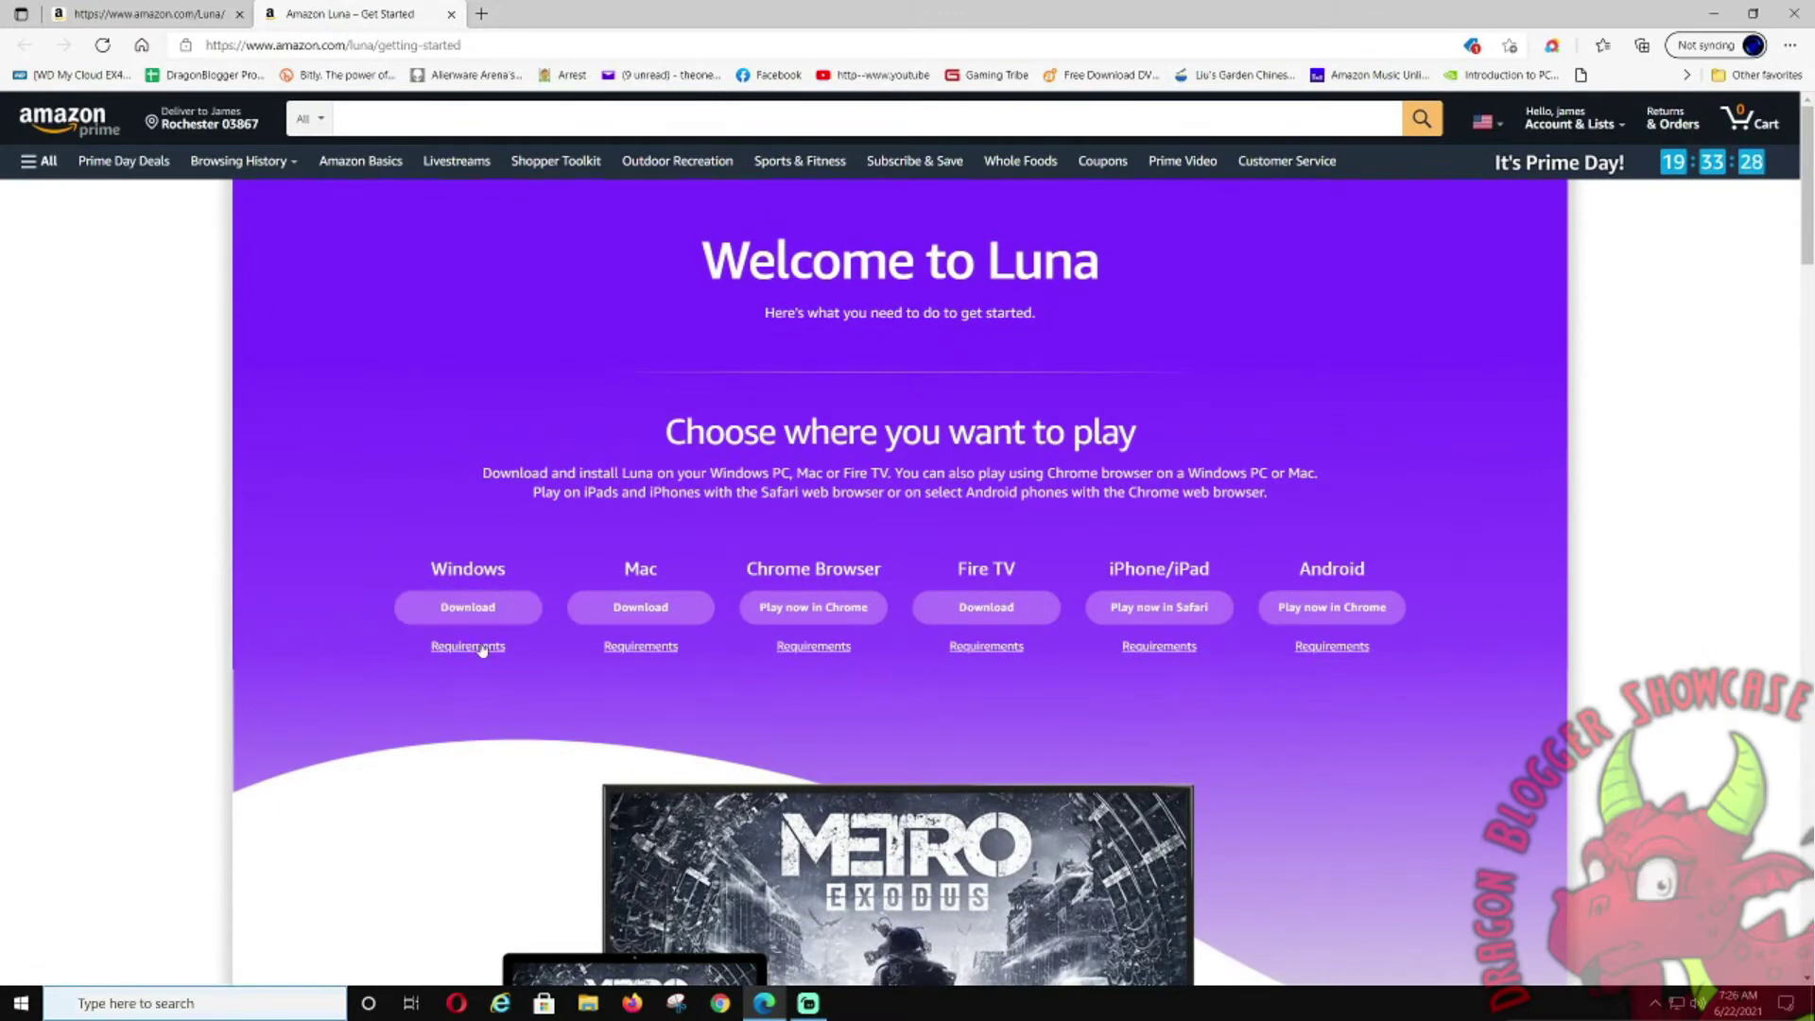
pyautogui.click(587, 1004)
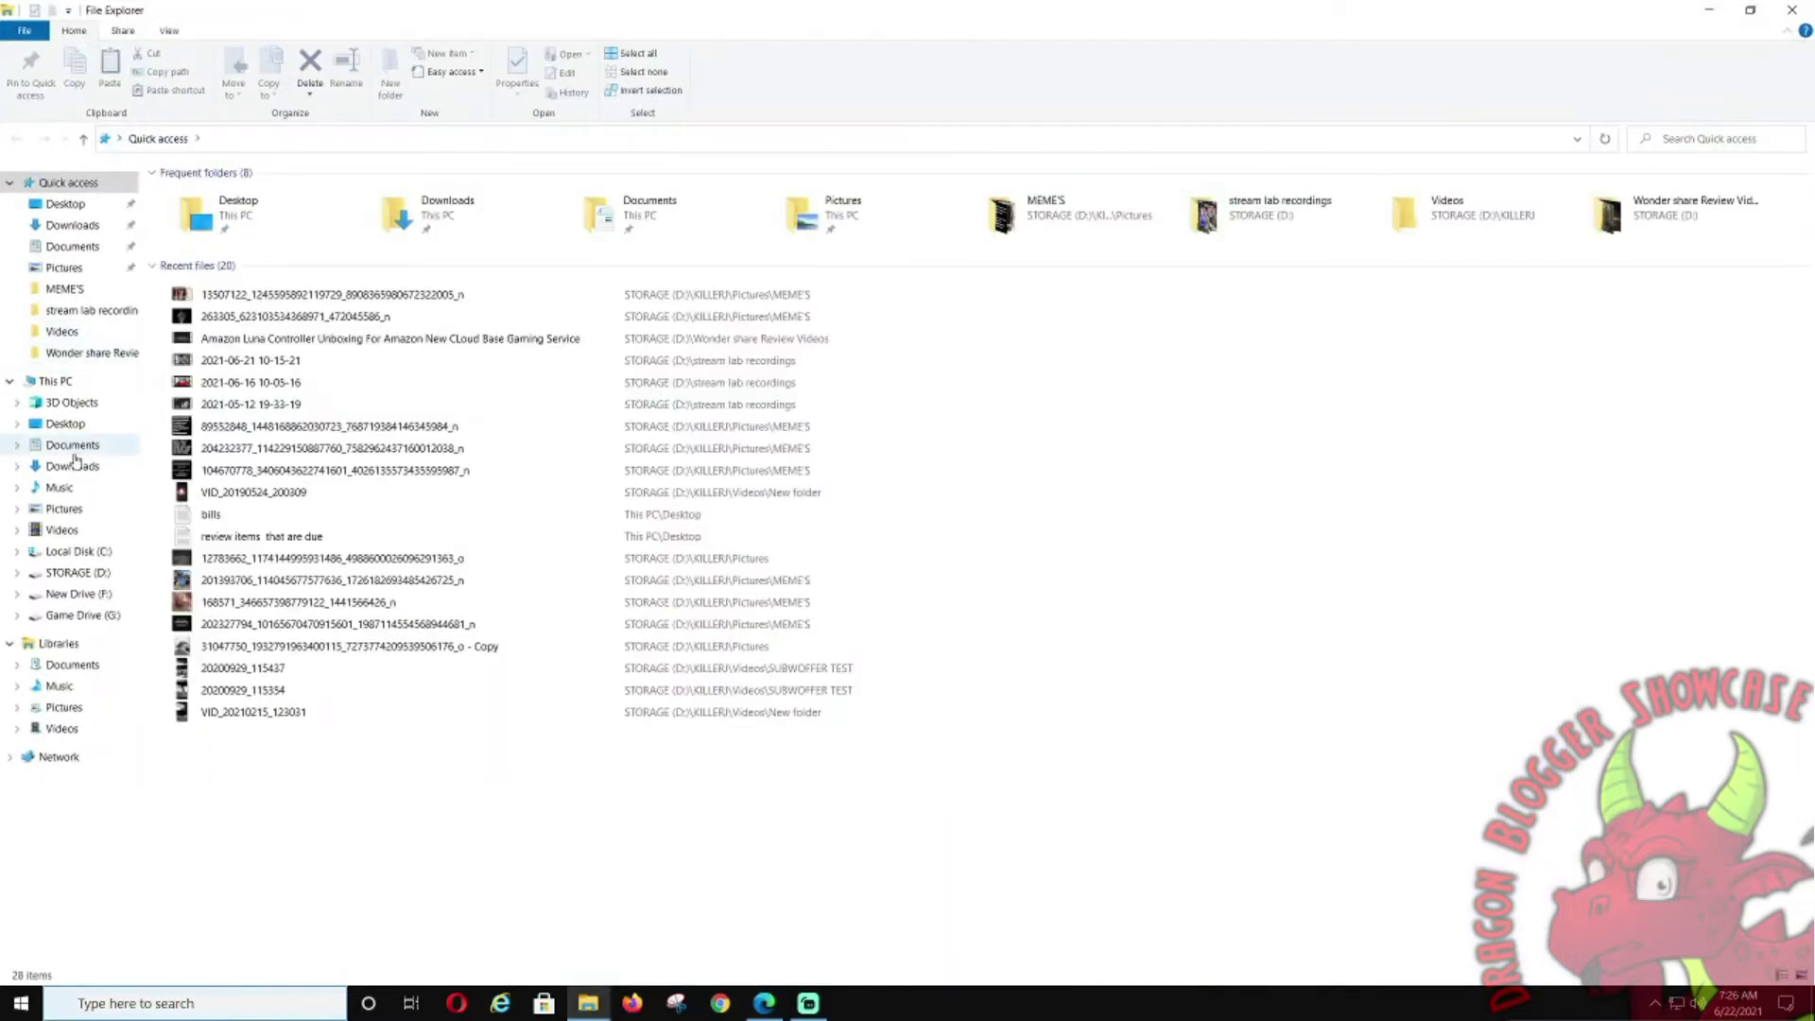
pyautogui.click(72, 465)
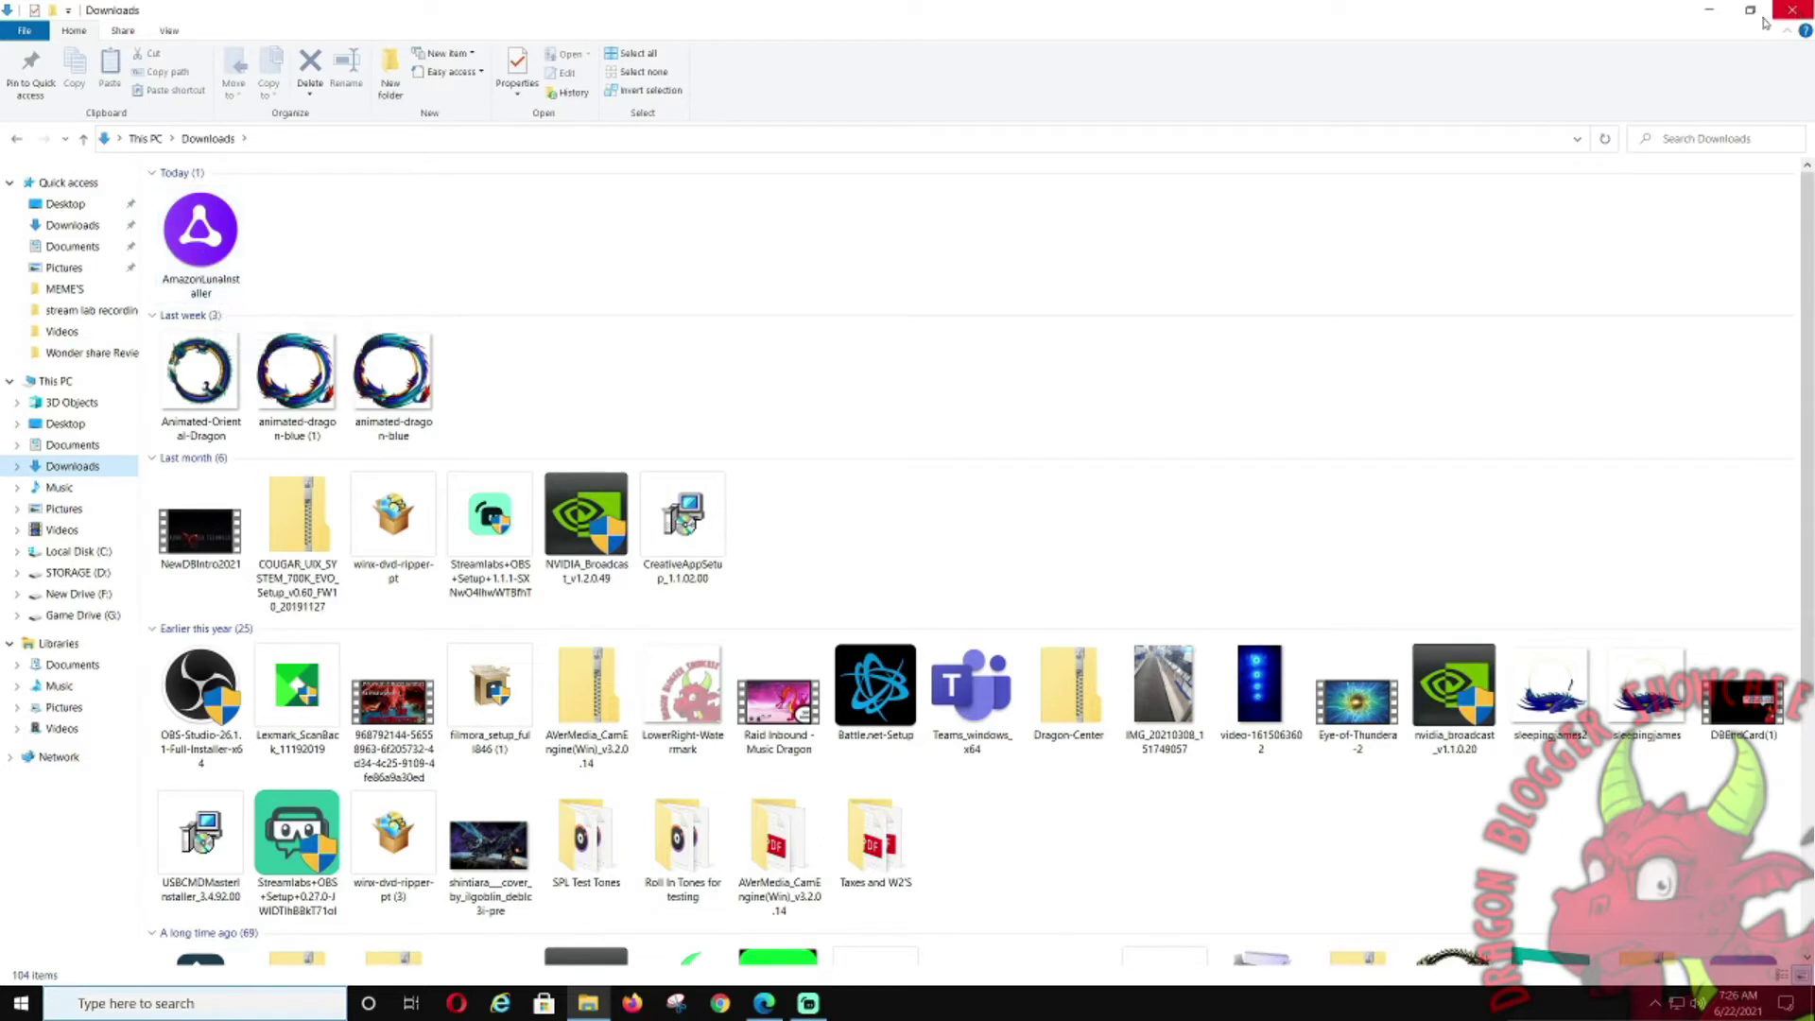
pyautogui.click(1797, 11)
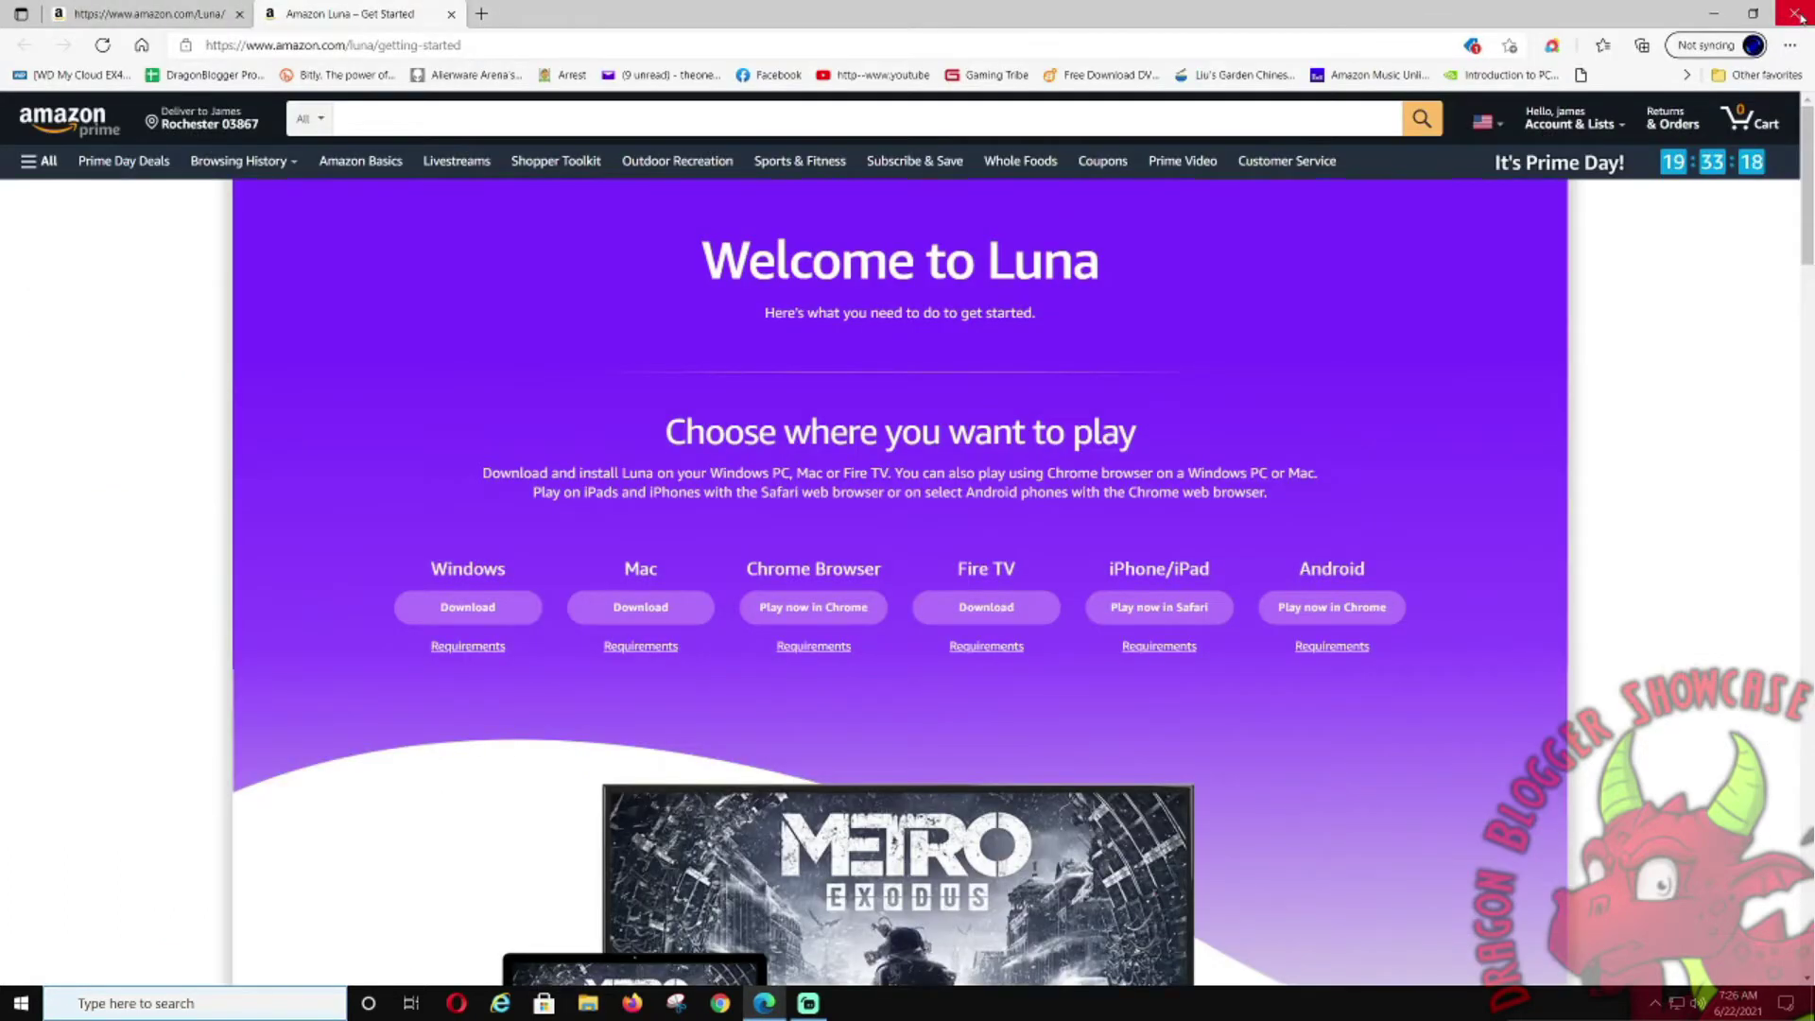
# Close the Luna web page in Edge and launch the Amazon Luna desktop app from its shortcut
pyautogui.click(1797, 13)
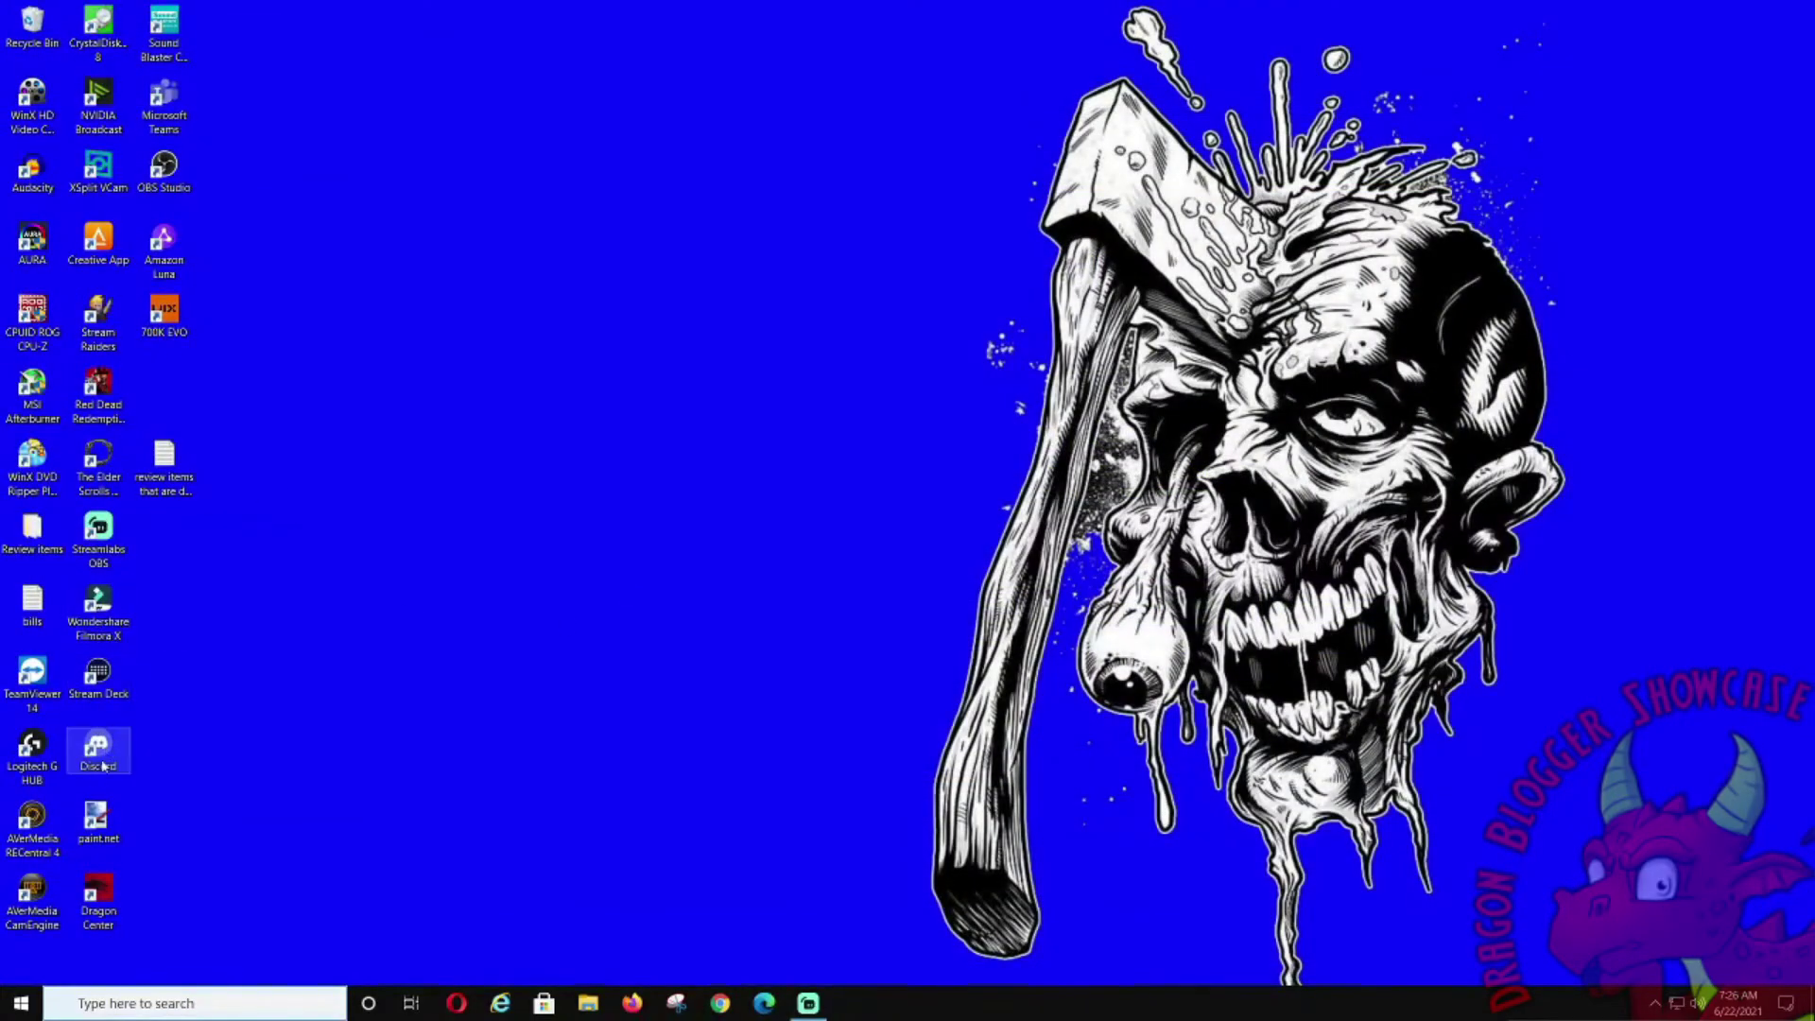
pyautogui.doubleClick(168, 254)
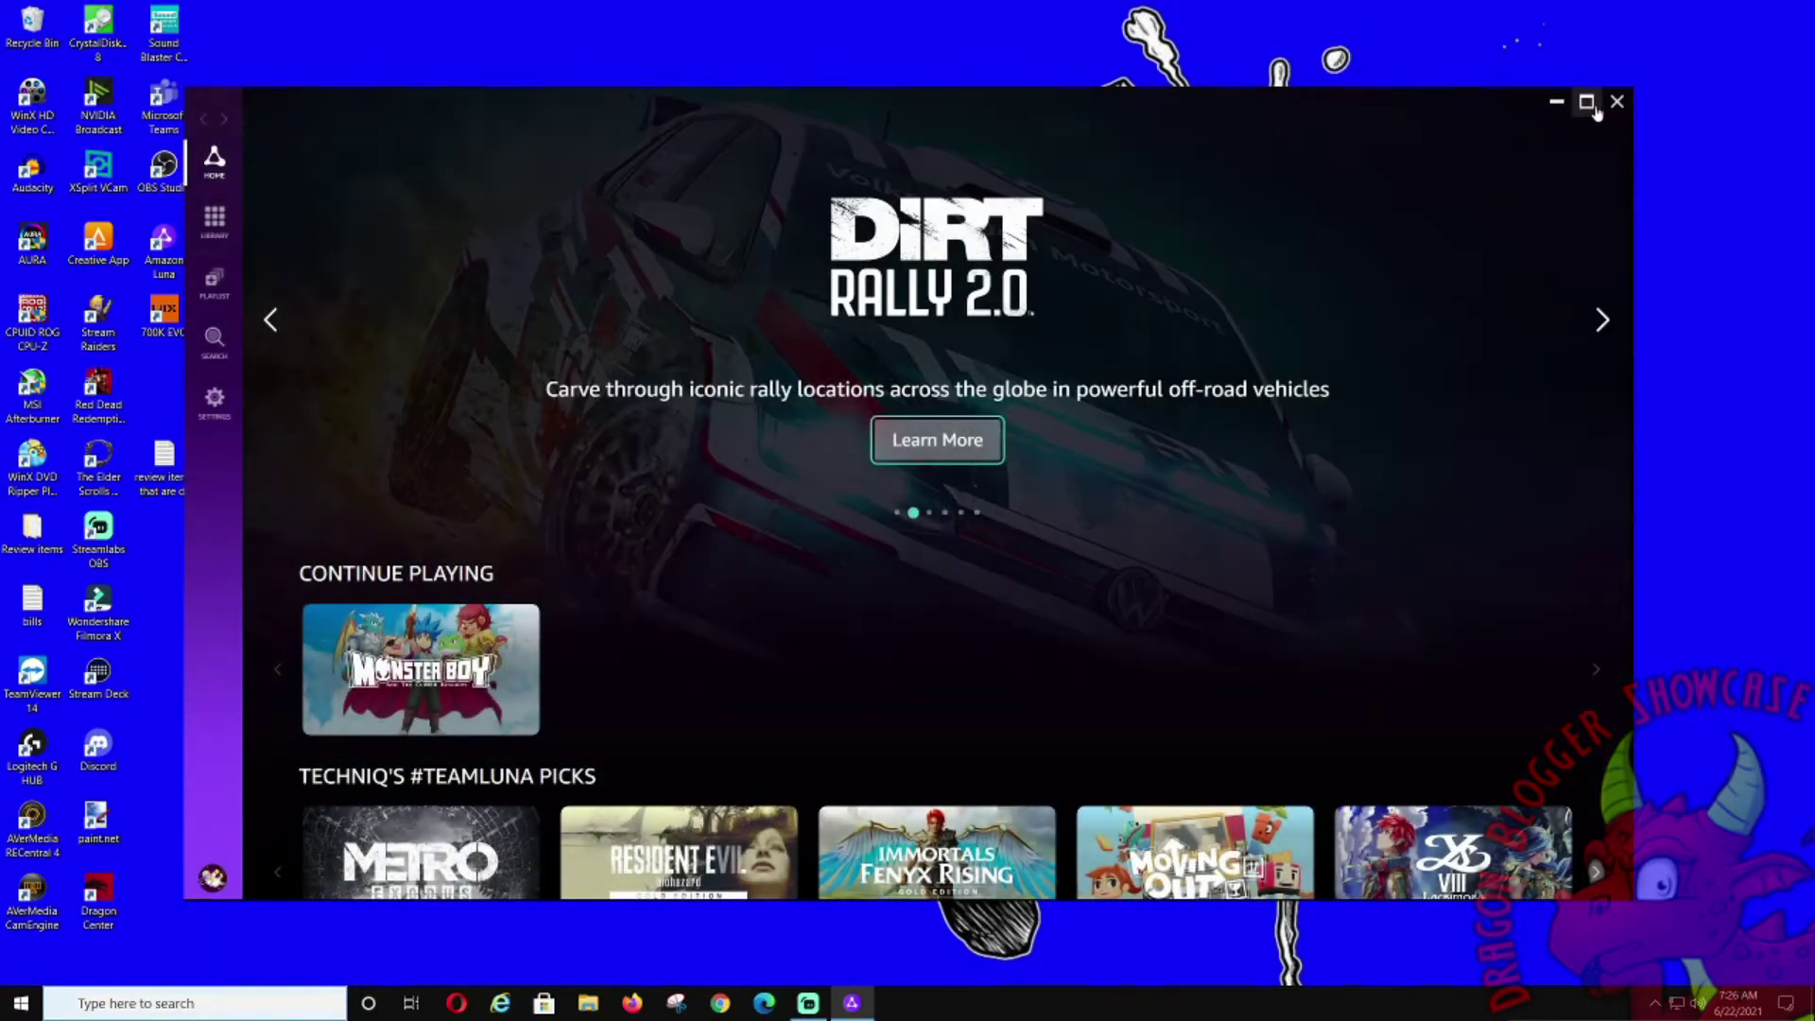
# Maximize the Luna window and scroll down the Home page rows
pyautogui.click(1592, 108)
pyautogui.scroll(-5, 506, 648)
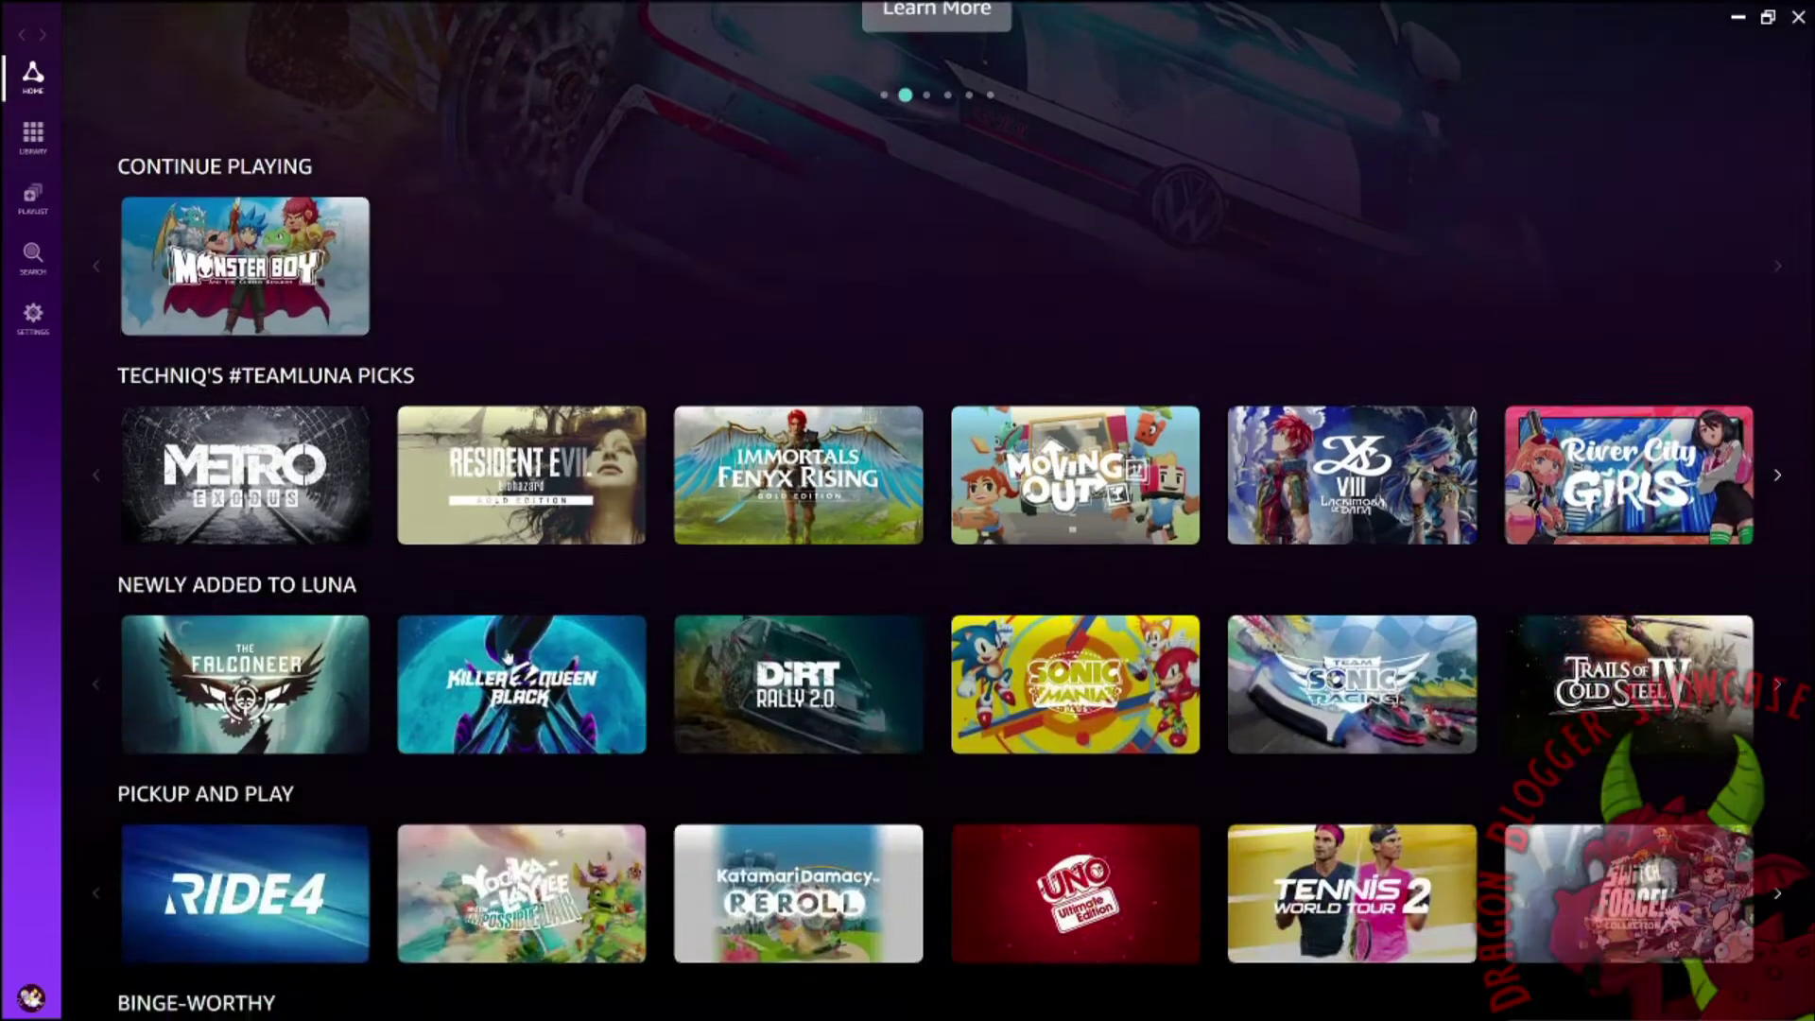
pyautogui.scroll(-10, 507, 659)
pyautogui.scroll(11, 507, 659)
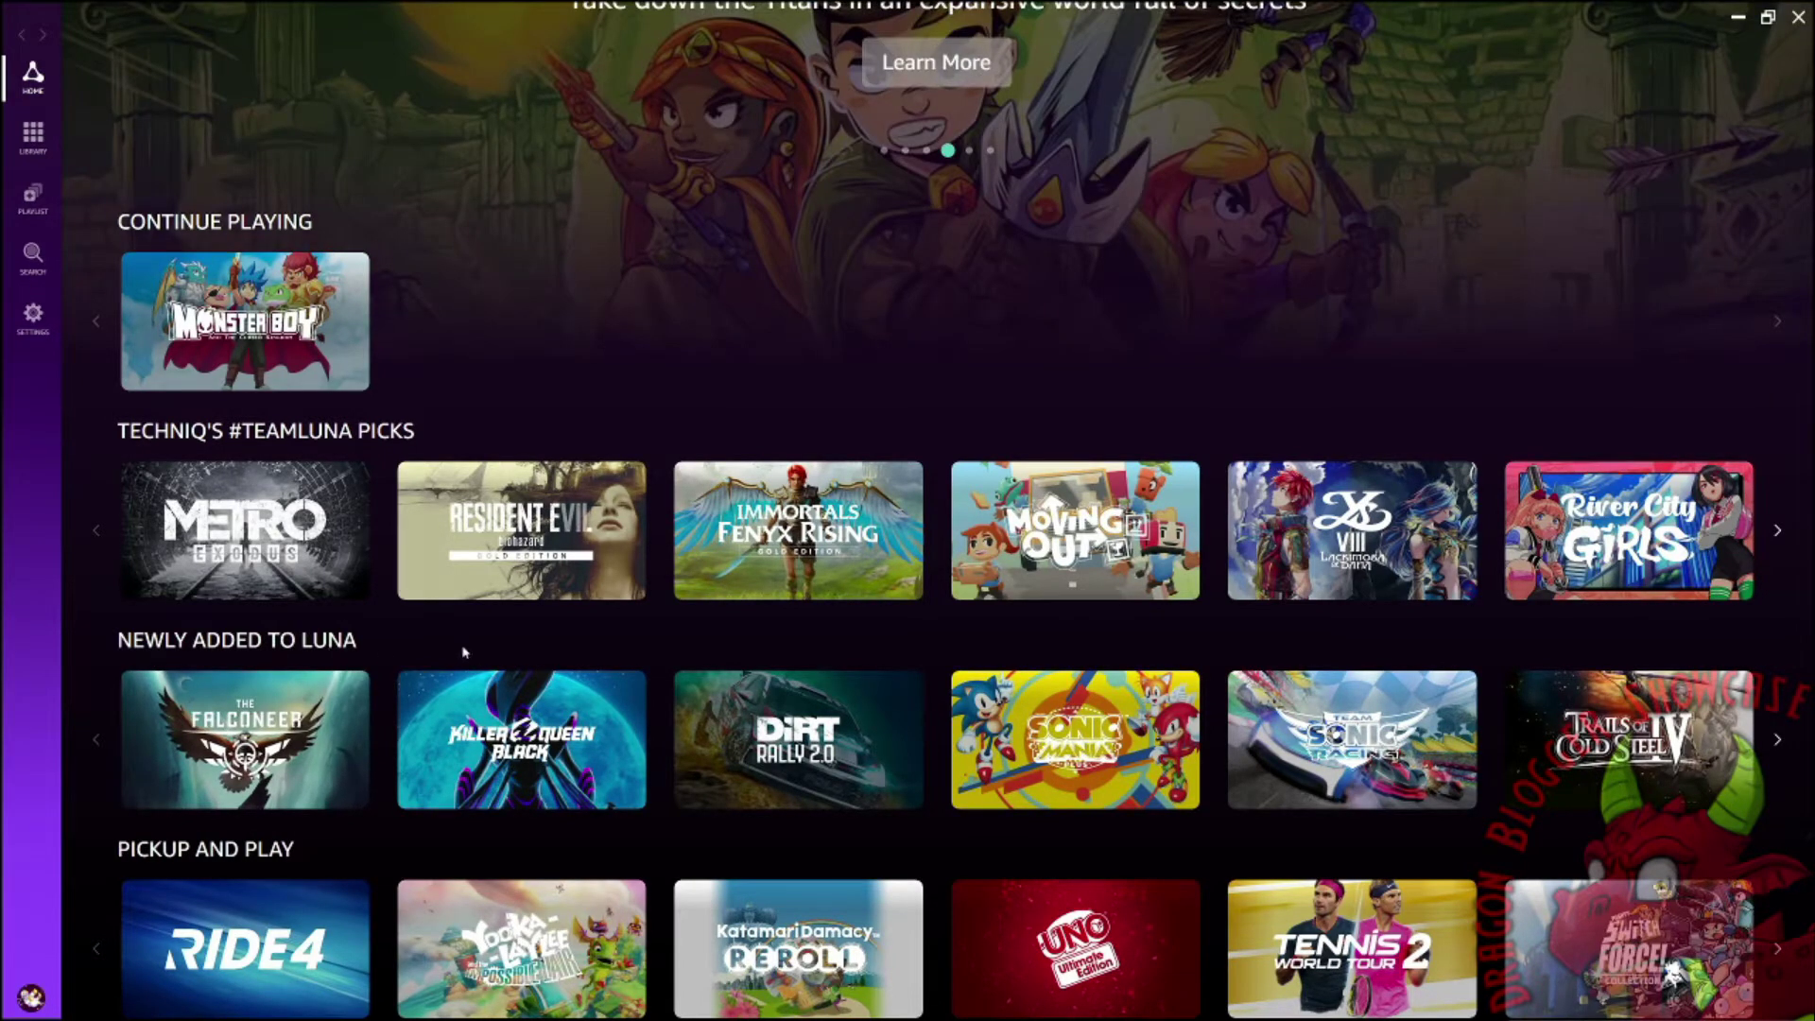
pyautogui.scroll(-3, 352, 598)
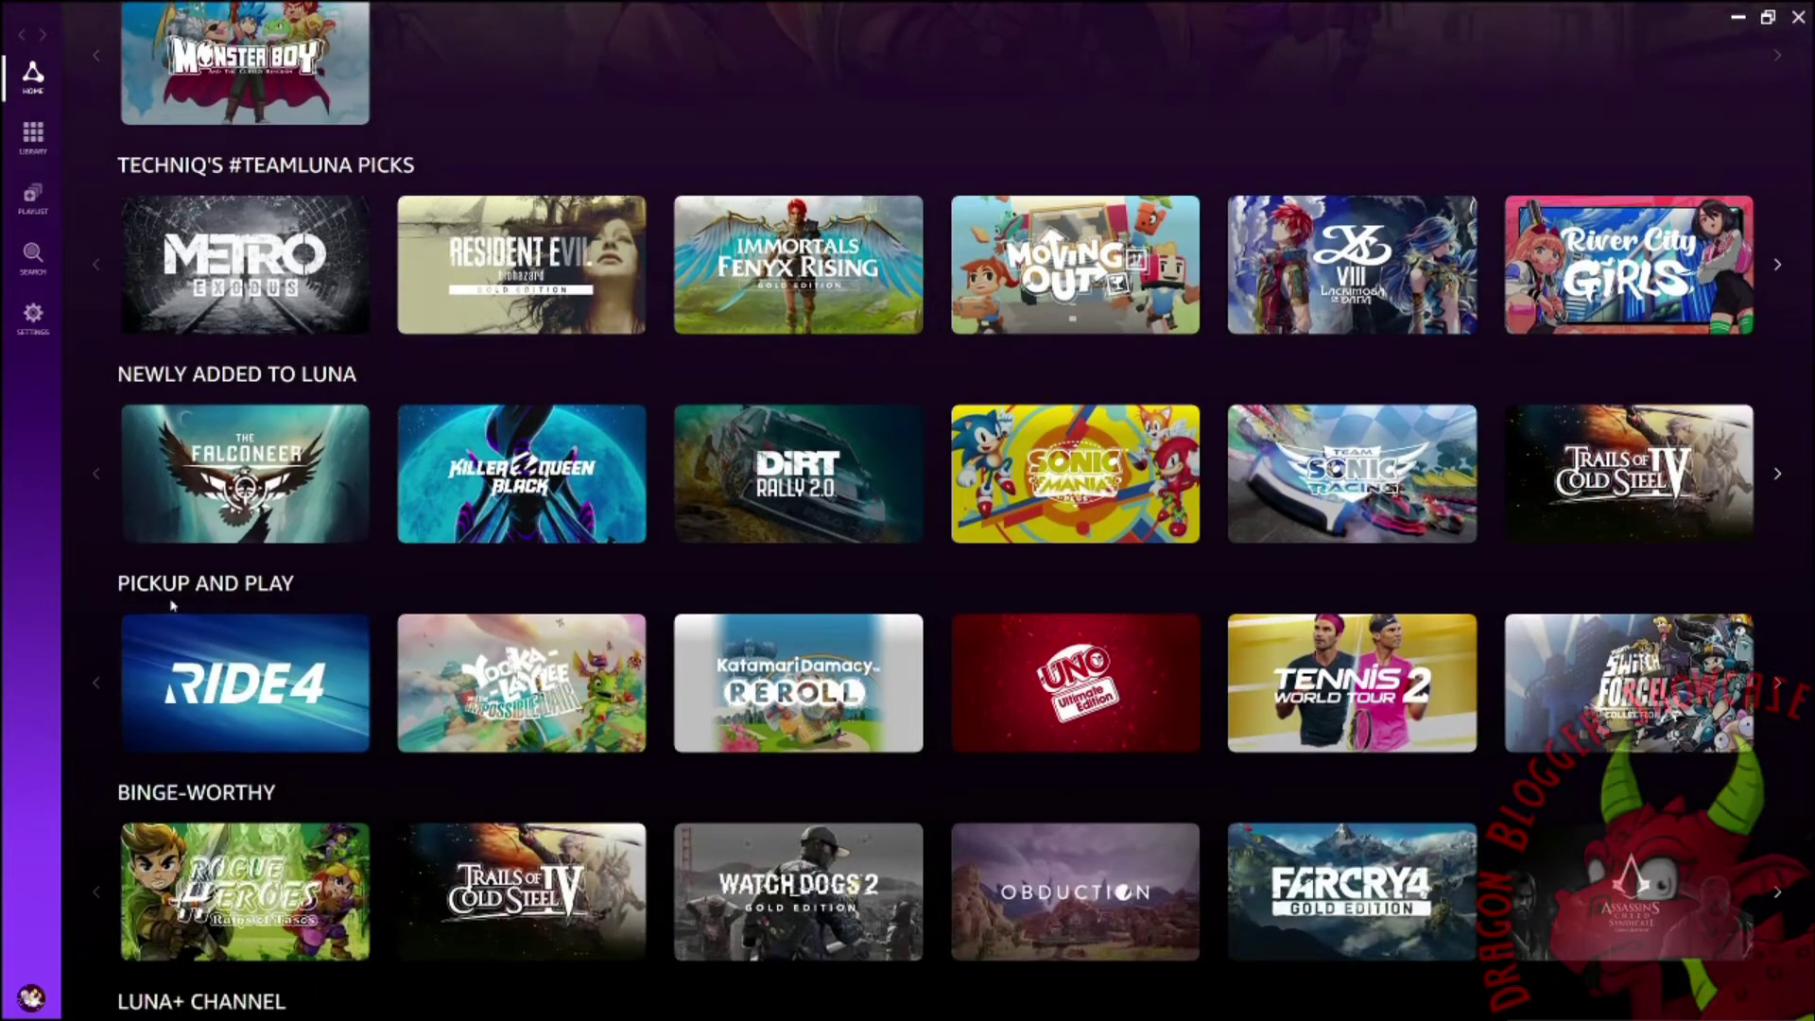
pyautogui.scroll(-3, 352, 598)
pyautogui.scroll(-2, 325, 648)
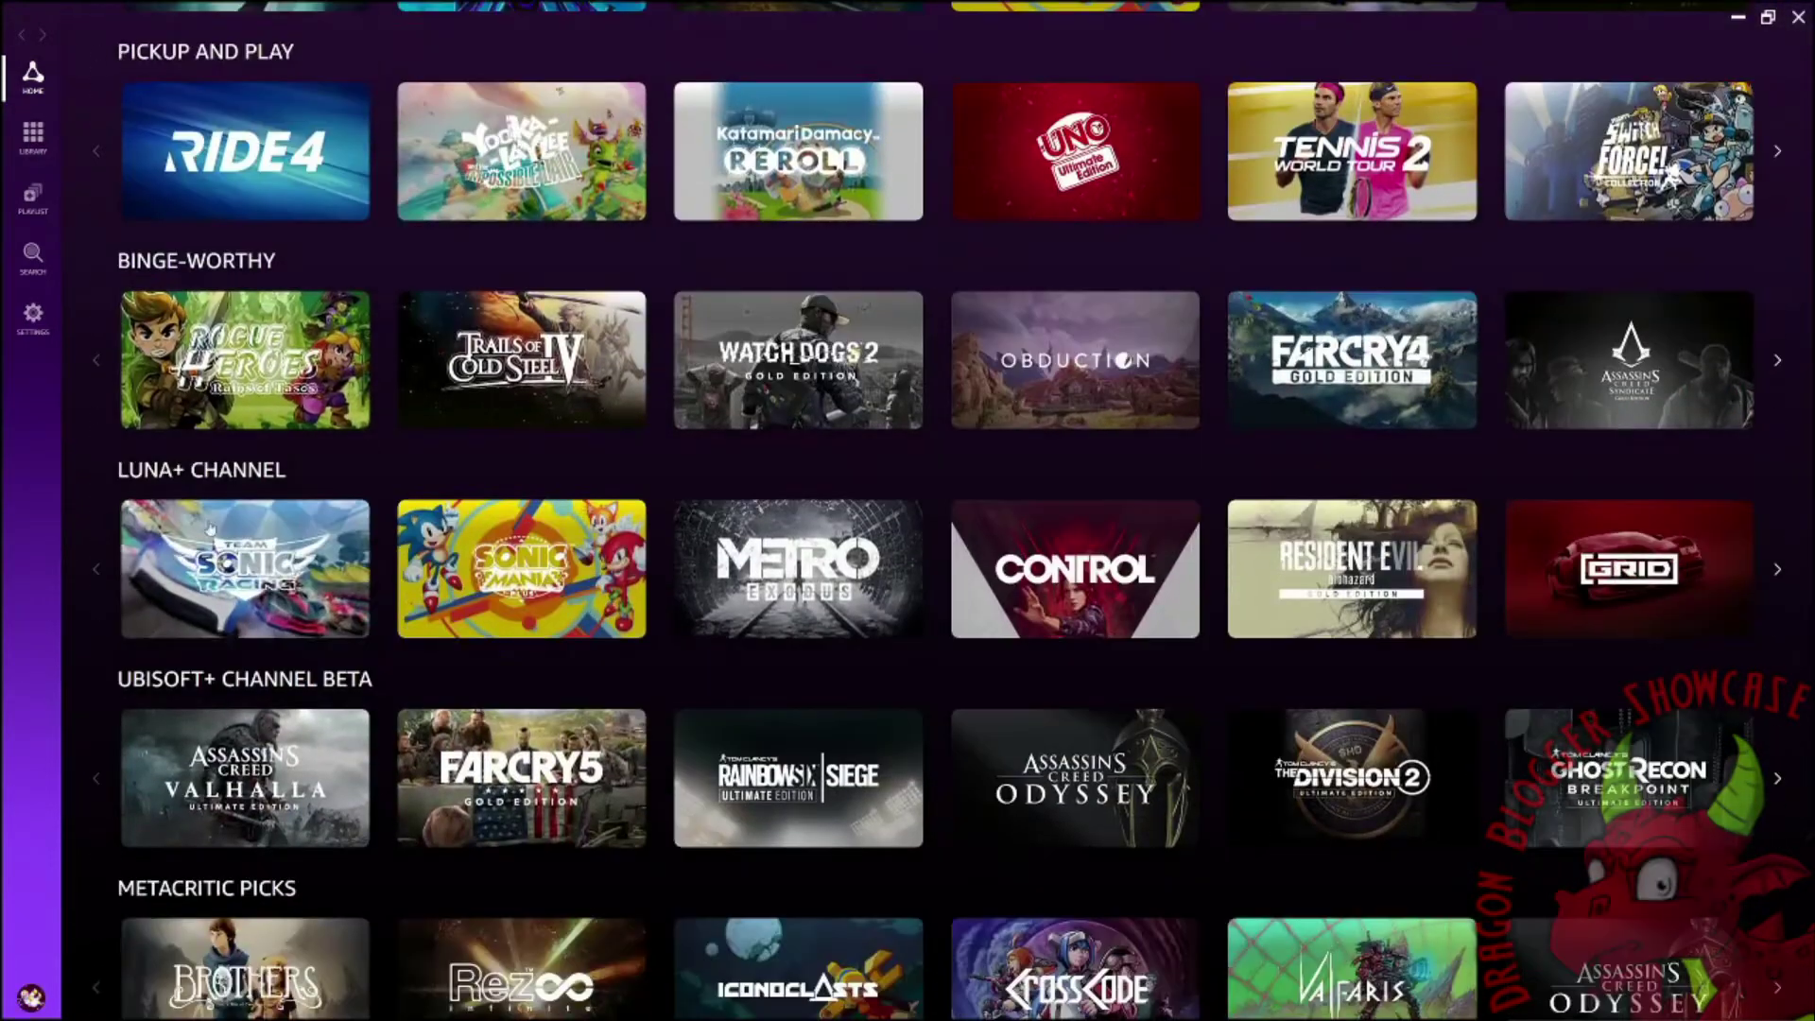
pyautogui.scroll(-2, 324, 649)
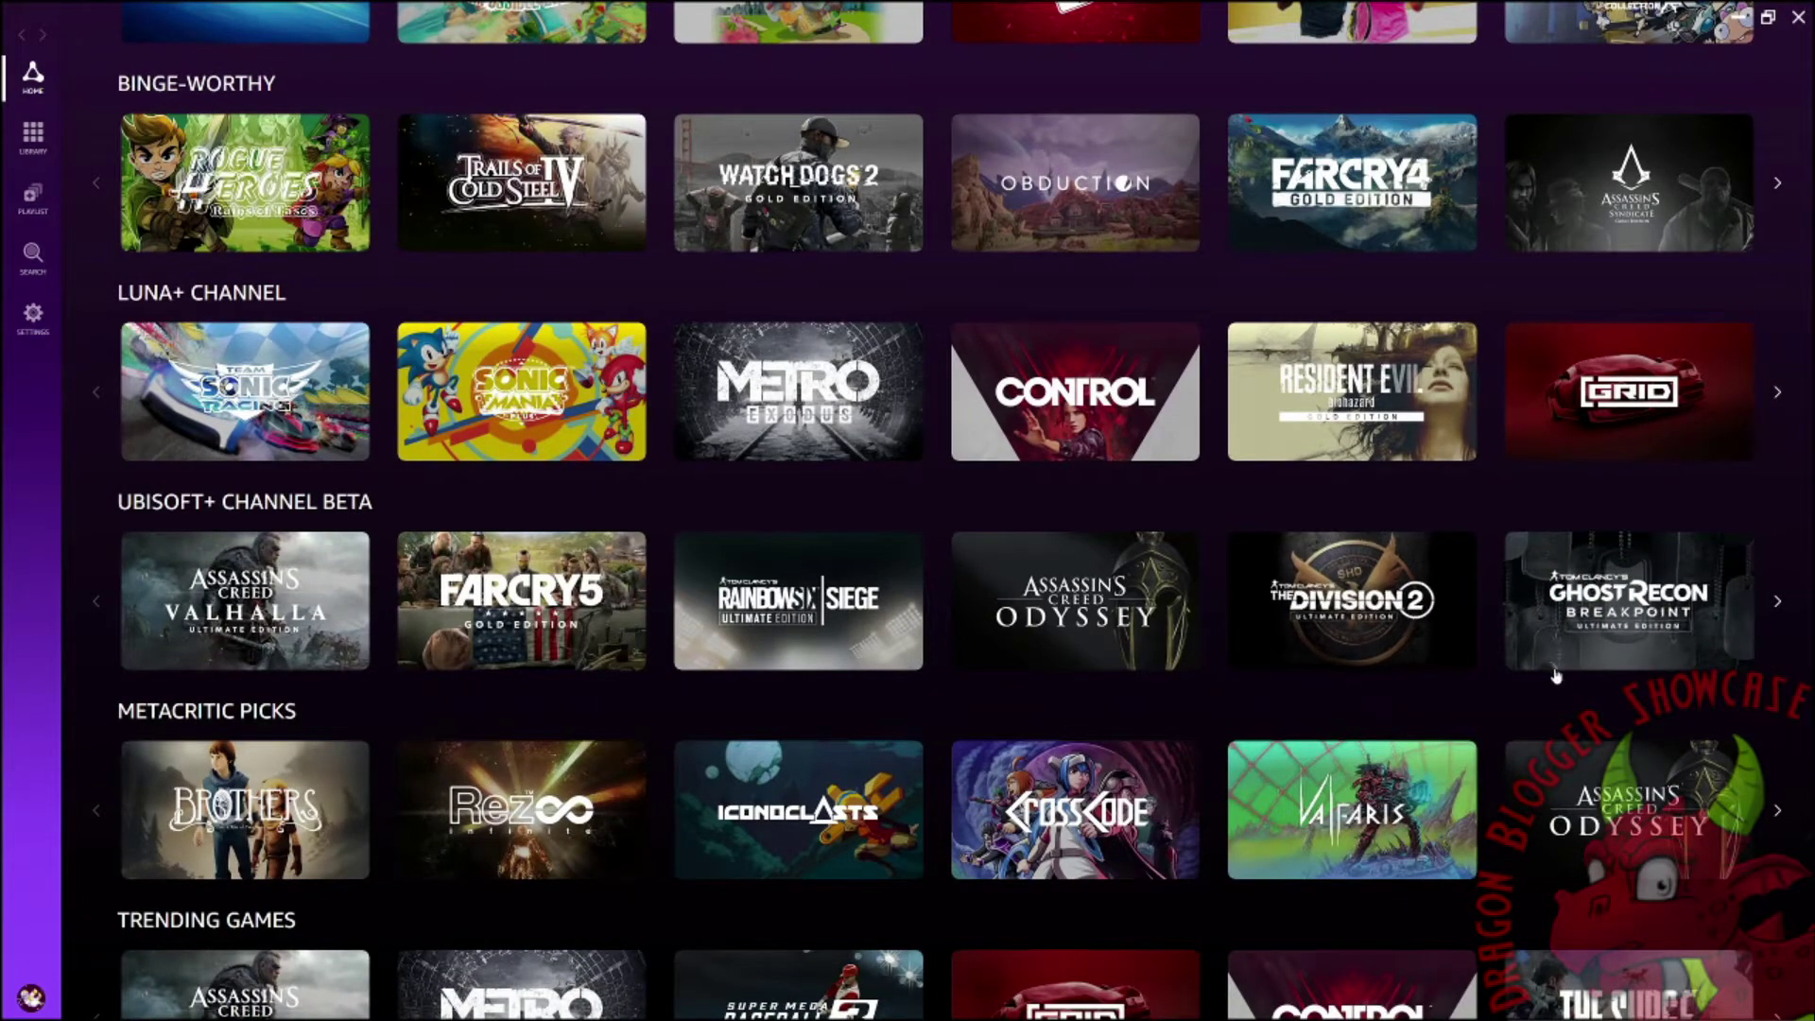
# Page the Ubisoft+ Channel Beta row forward three times so it starts with Steep
pyautogui.click(1782, 603)
pyautogui.click(1781, 603)
pyautogui.click(1781, 604)
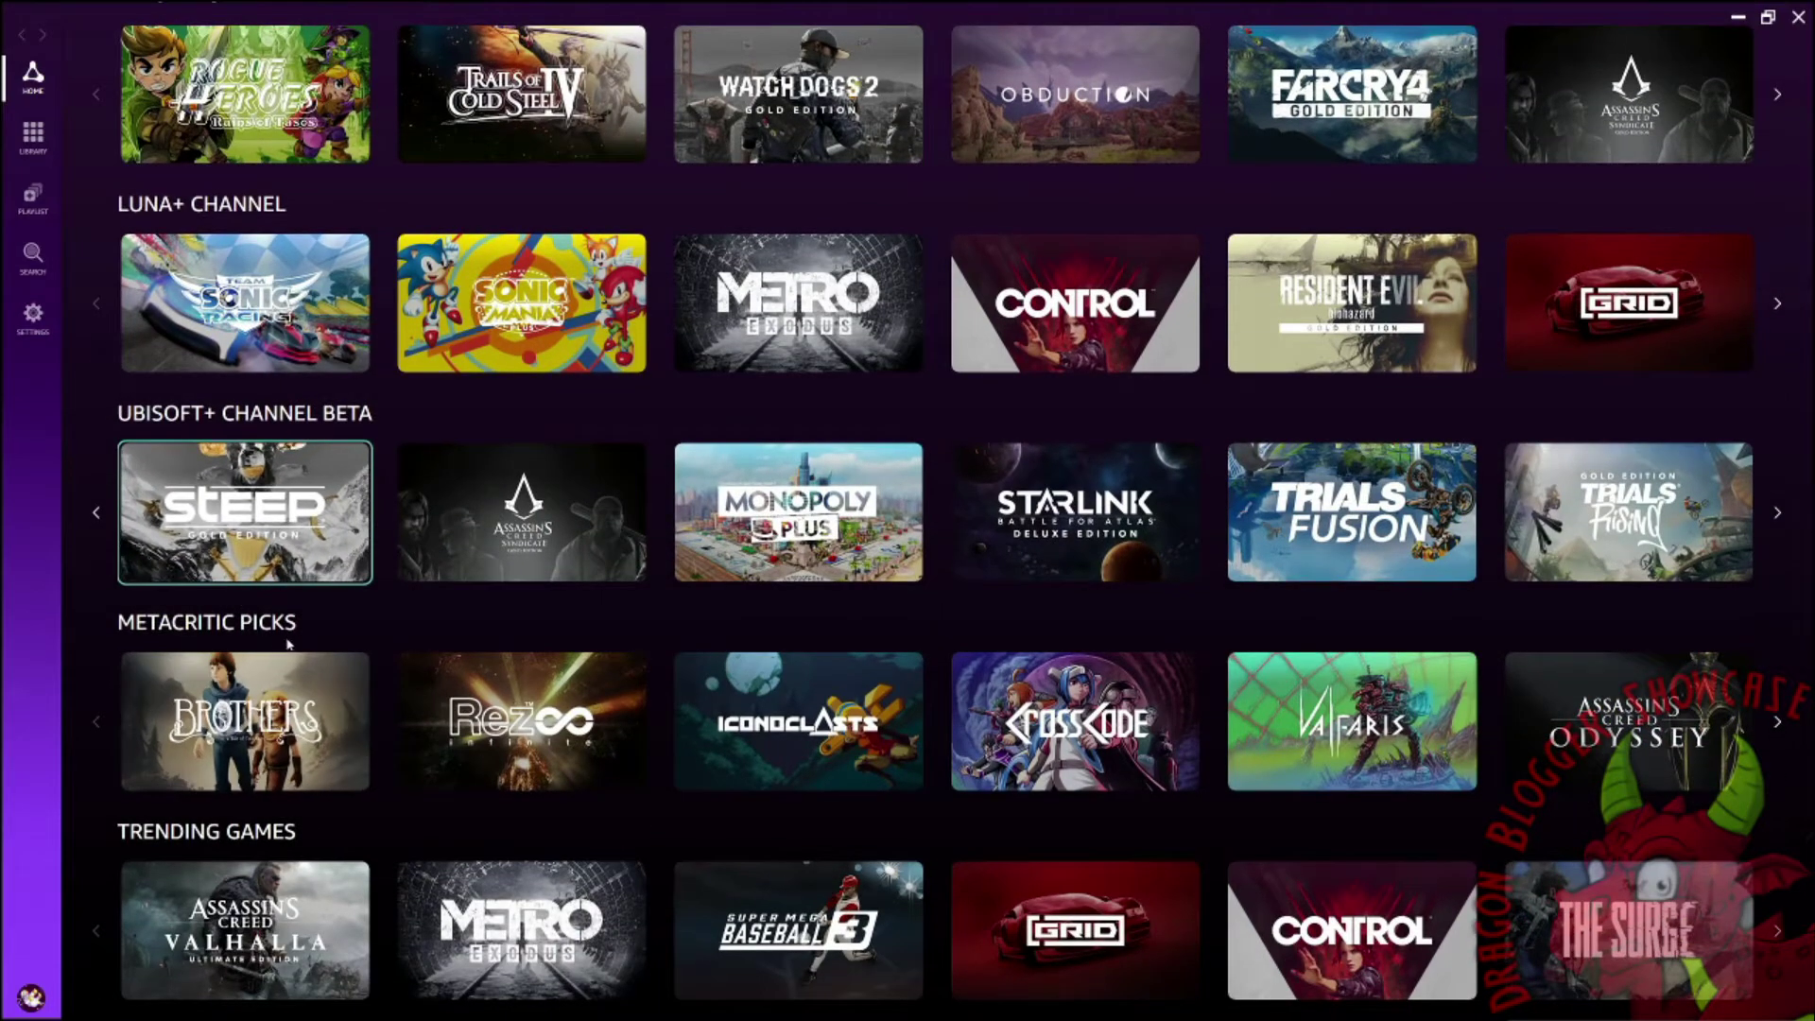
pyautogui.scroll(3, 105, 275)
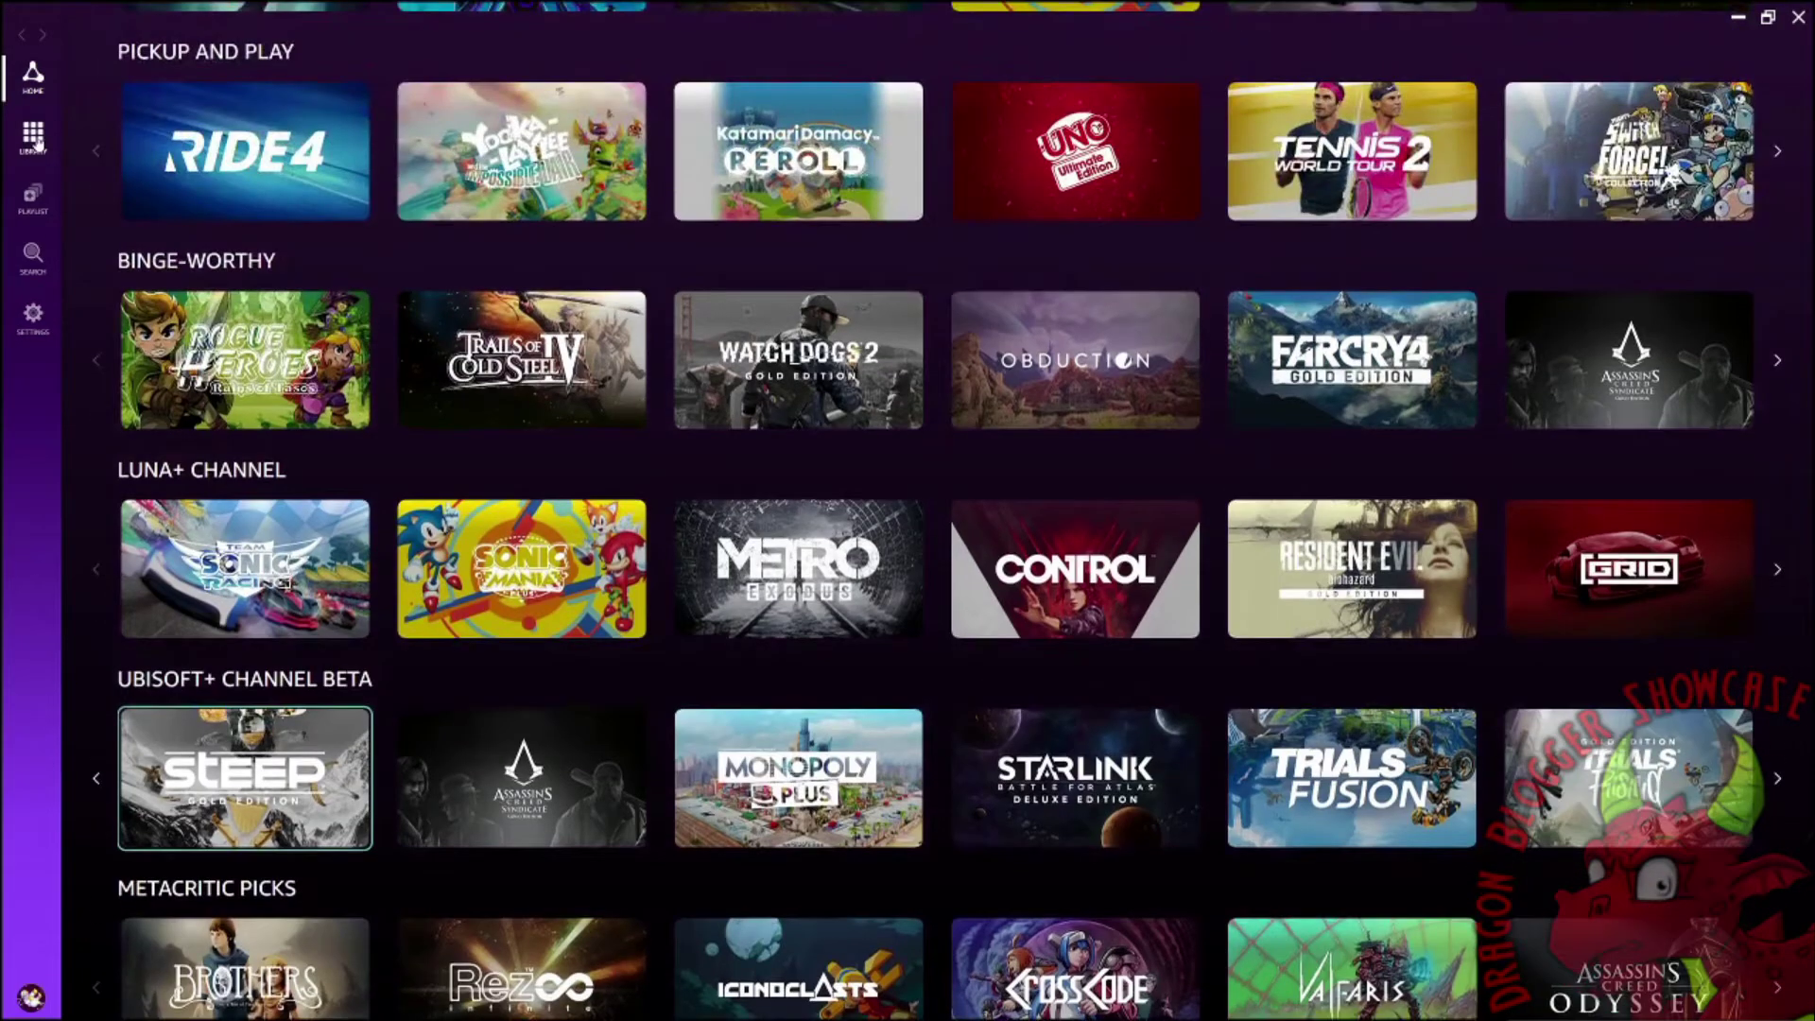
# Browse the Library's subscription game grid, then view the empty Playlist page
pyautogui.click(36, 140)
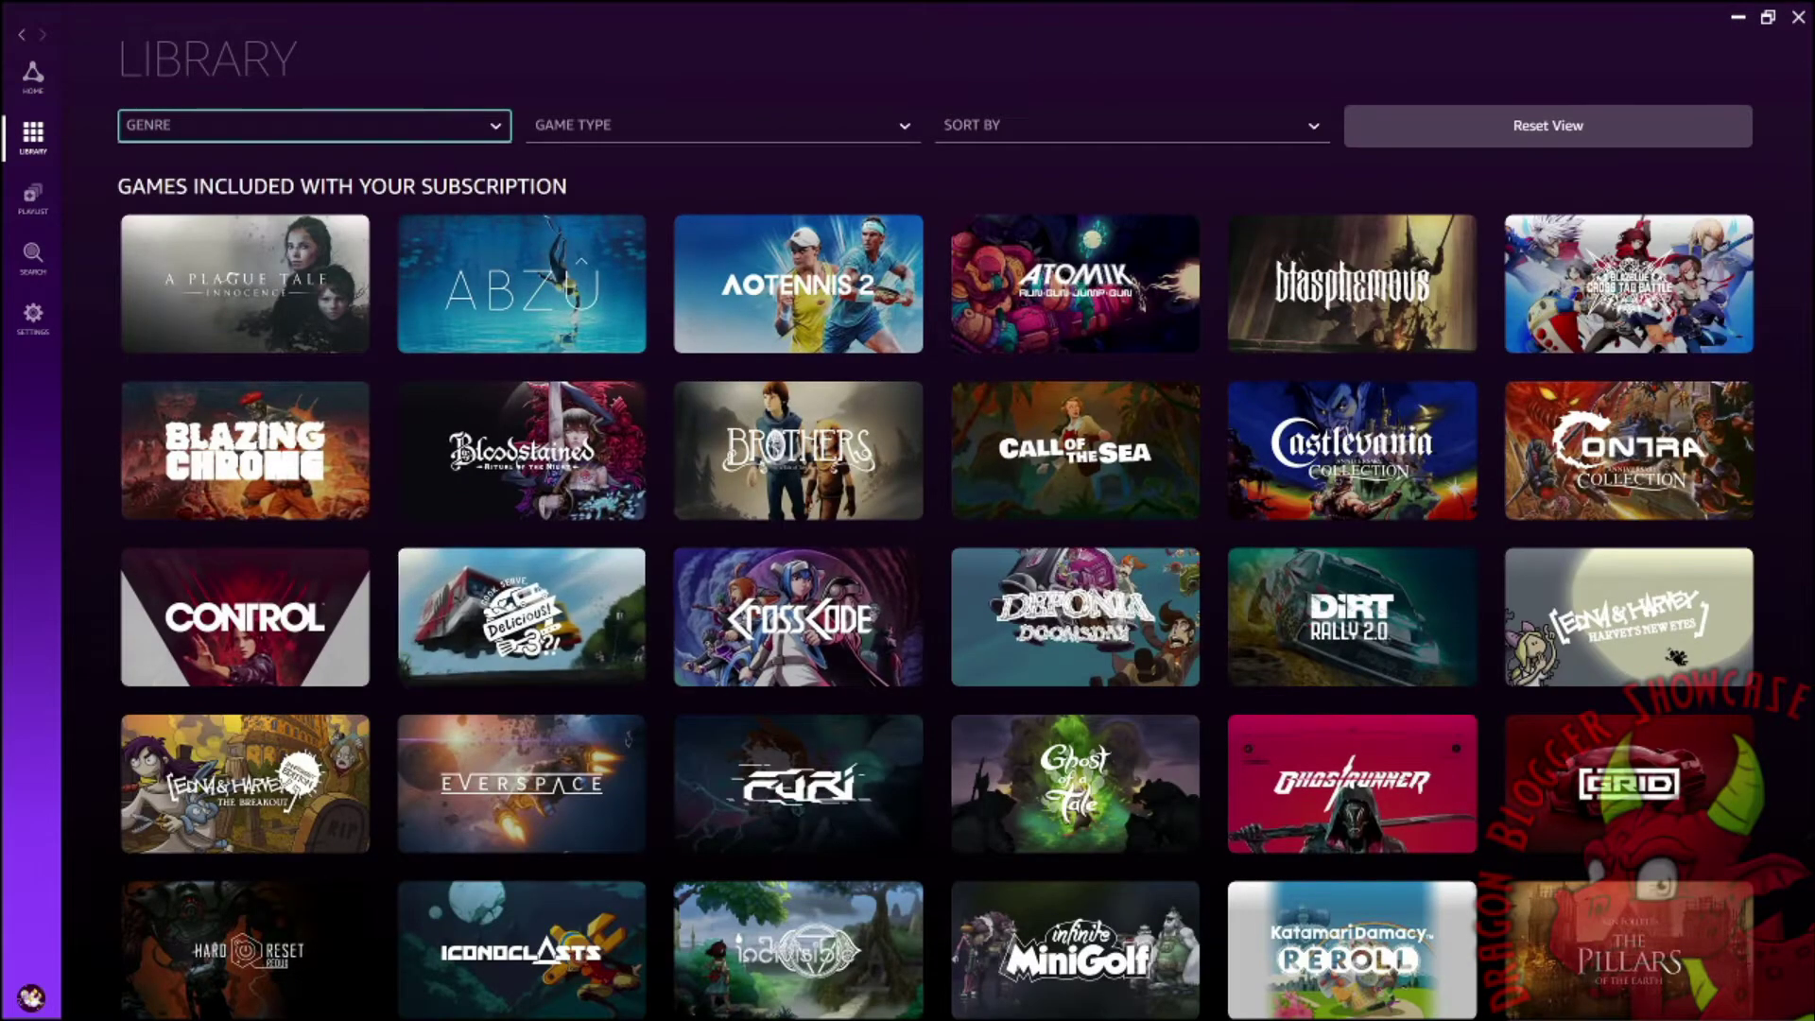
pyautogui.scroll(-1, 440, 548)
pyautogui.scroll(1, 416, 540)
pyautogui.scroll(-4, 387, 553)
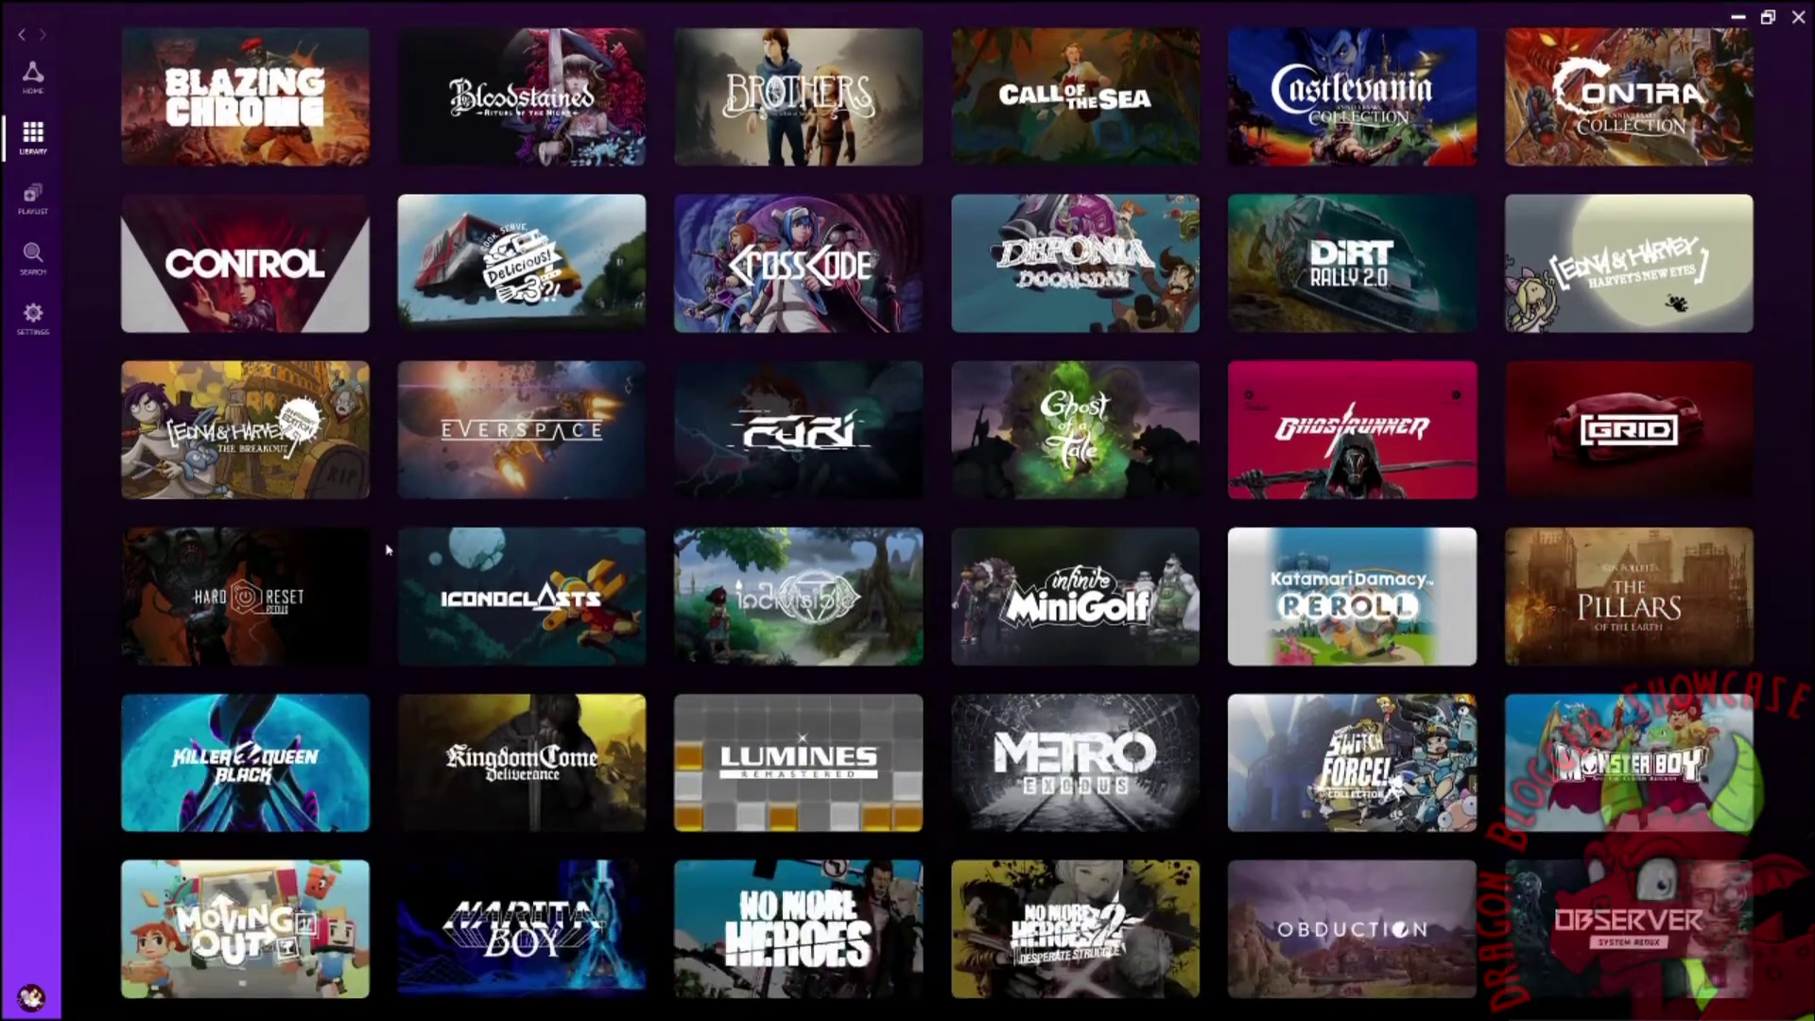
pyautogui.scroll(-8, 385, 559)
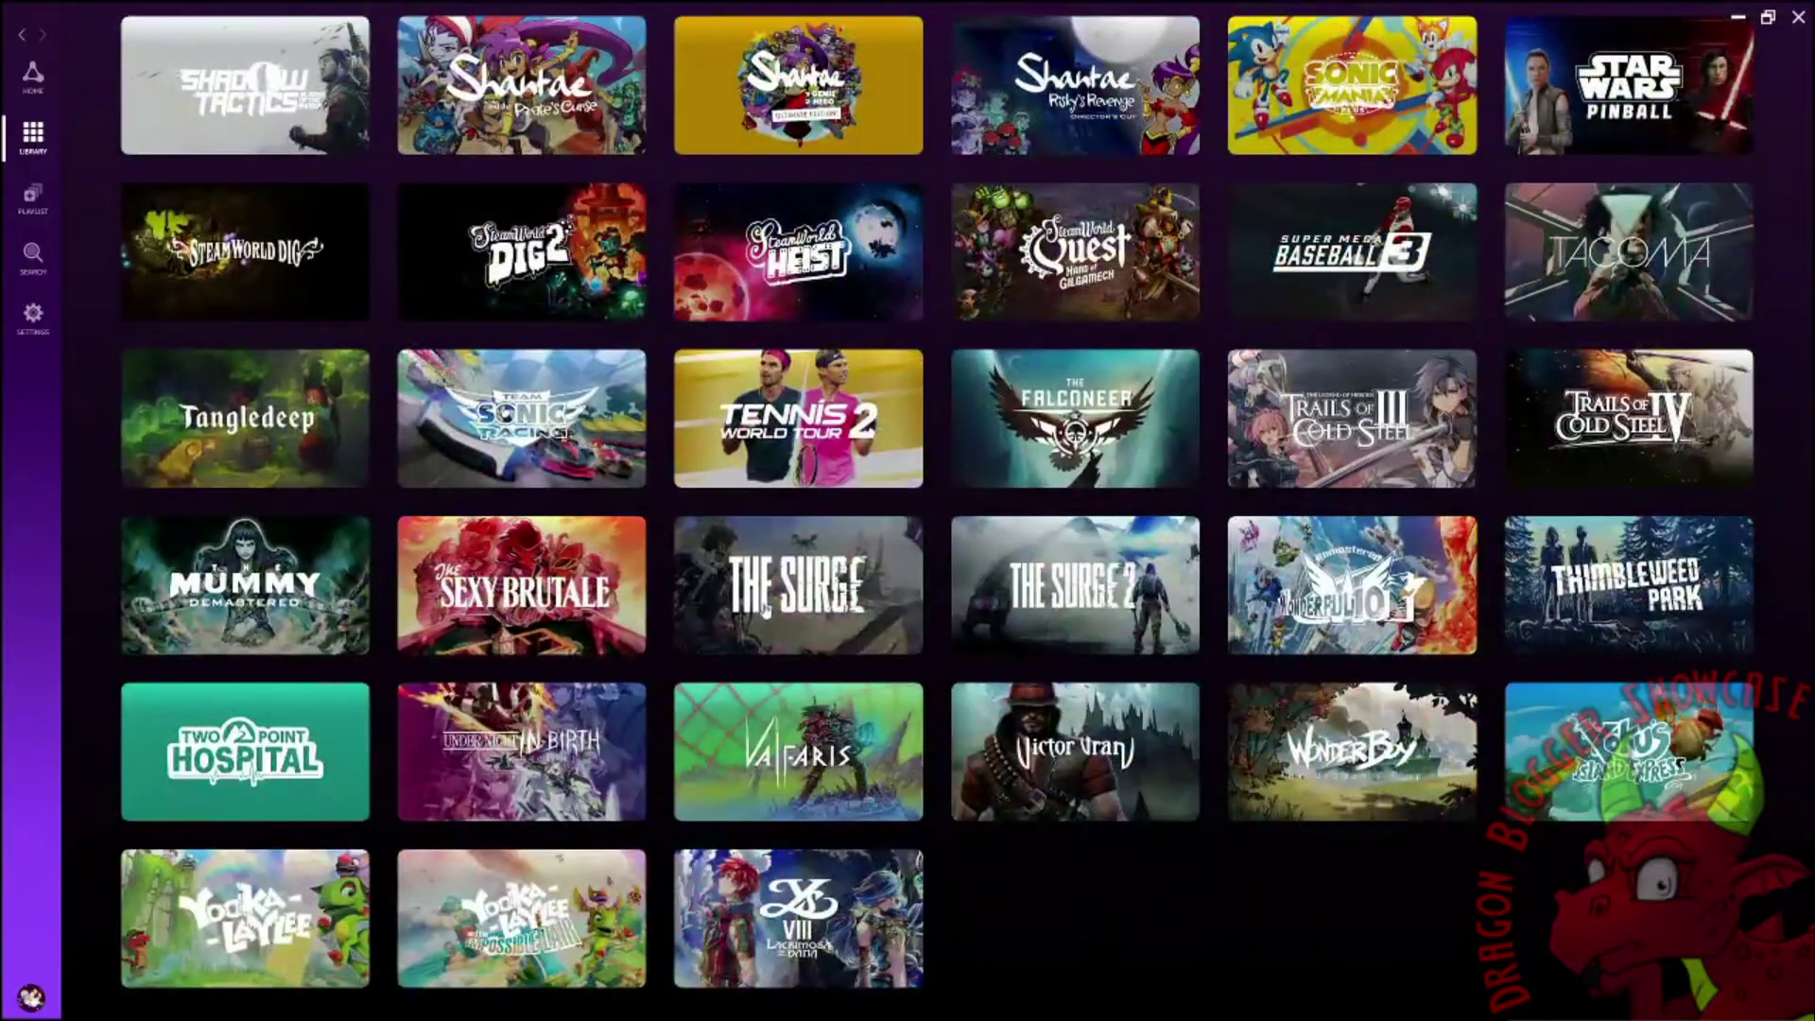
pyautogui.scroll(12, 955, 643)
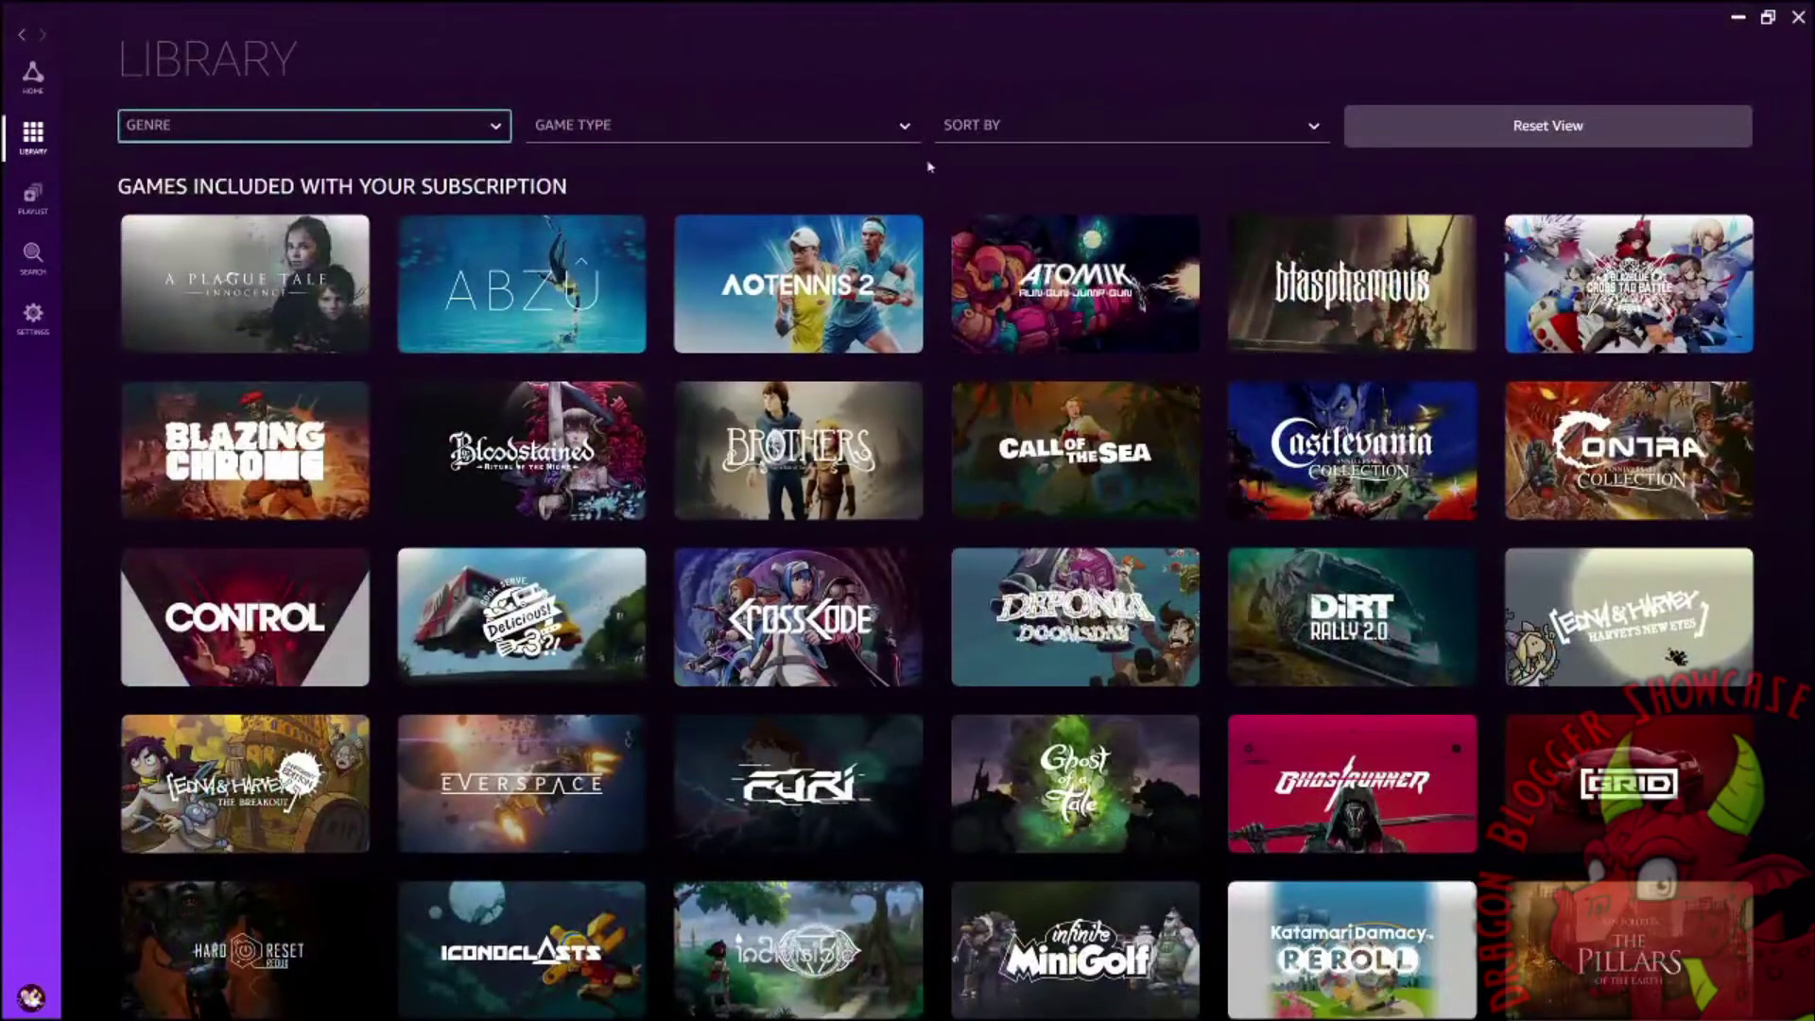
pyautogui.scroll(-12, 798, 510)
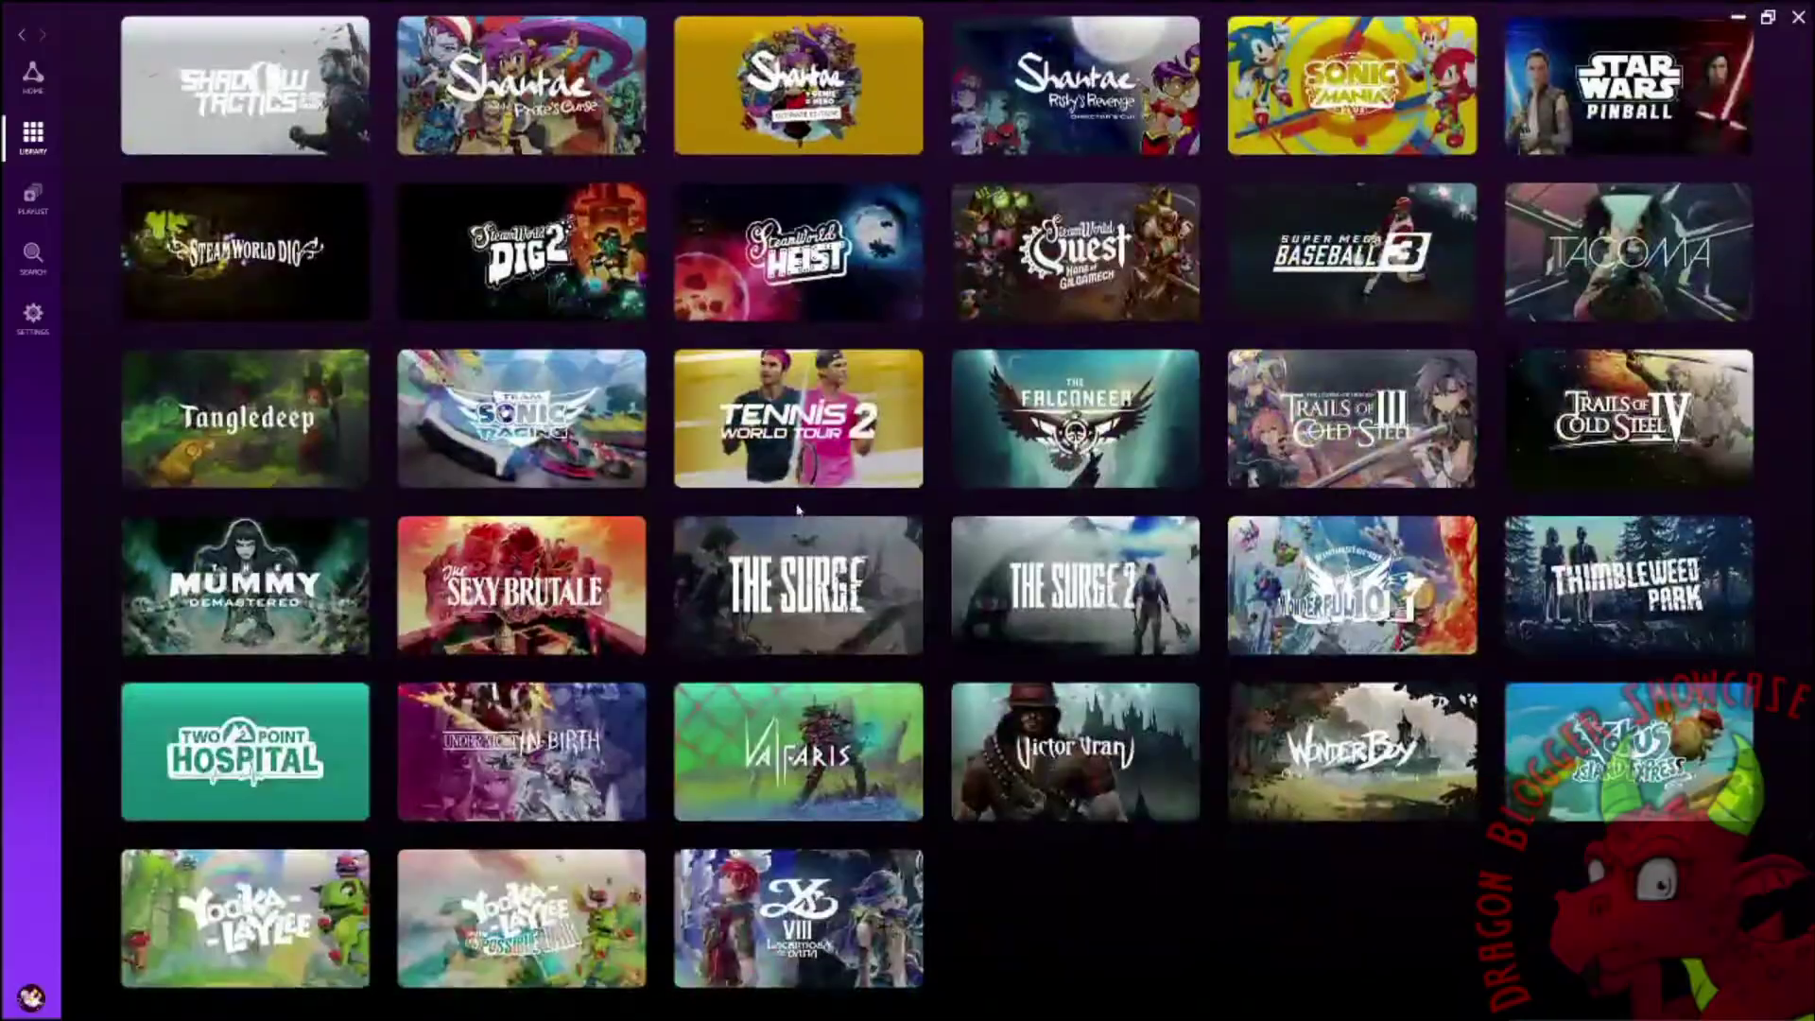
pyautogui.scroll(12, 798, 510)
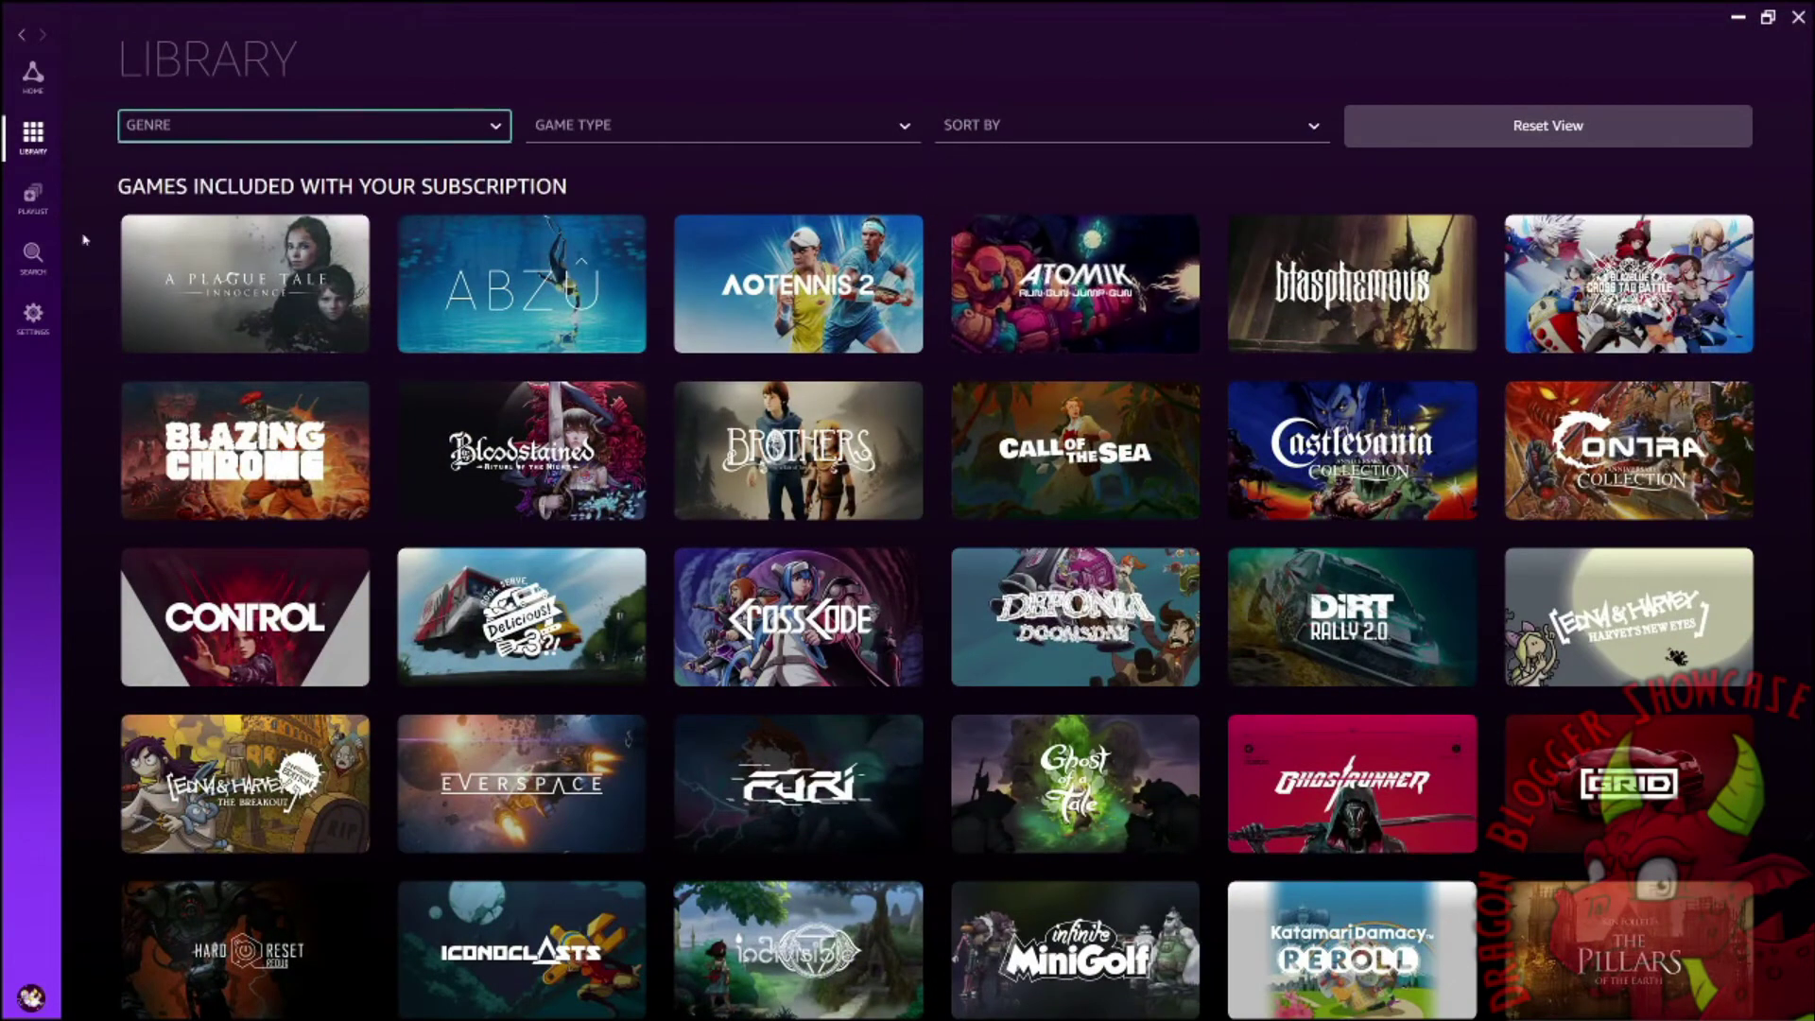
pyautogui.click(33, 196)
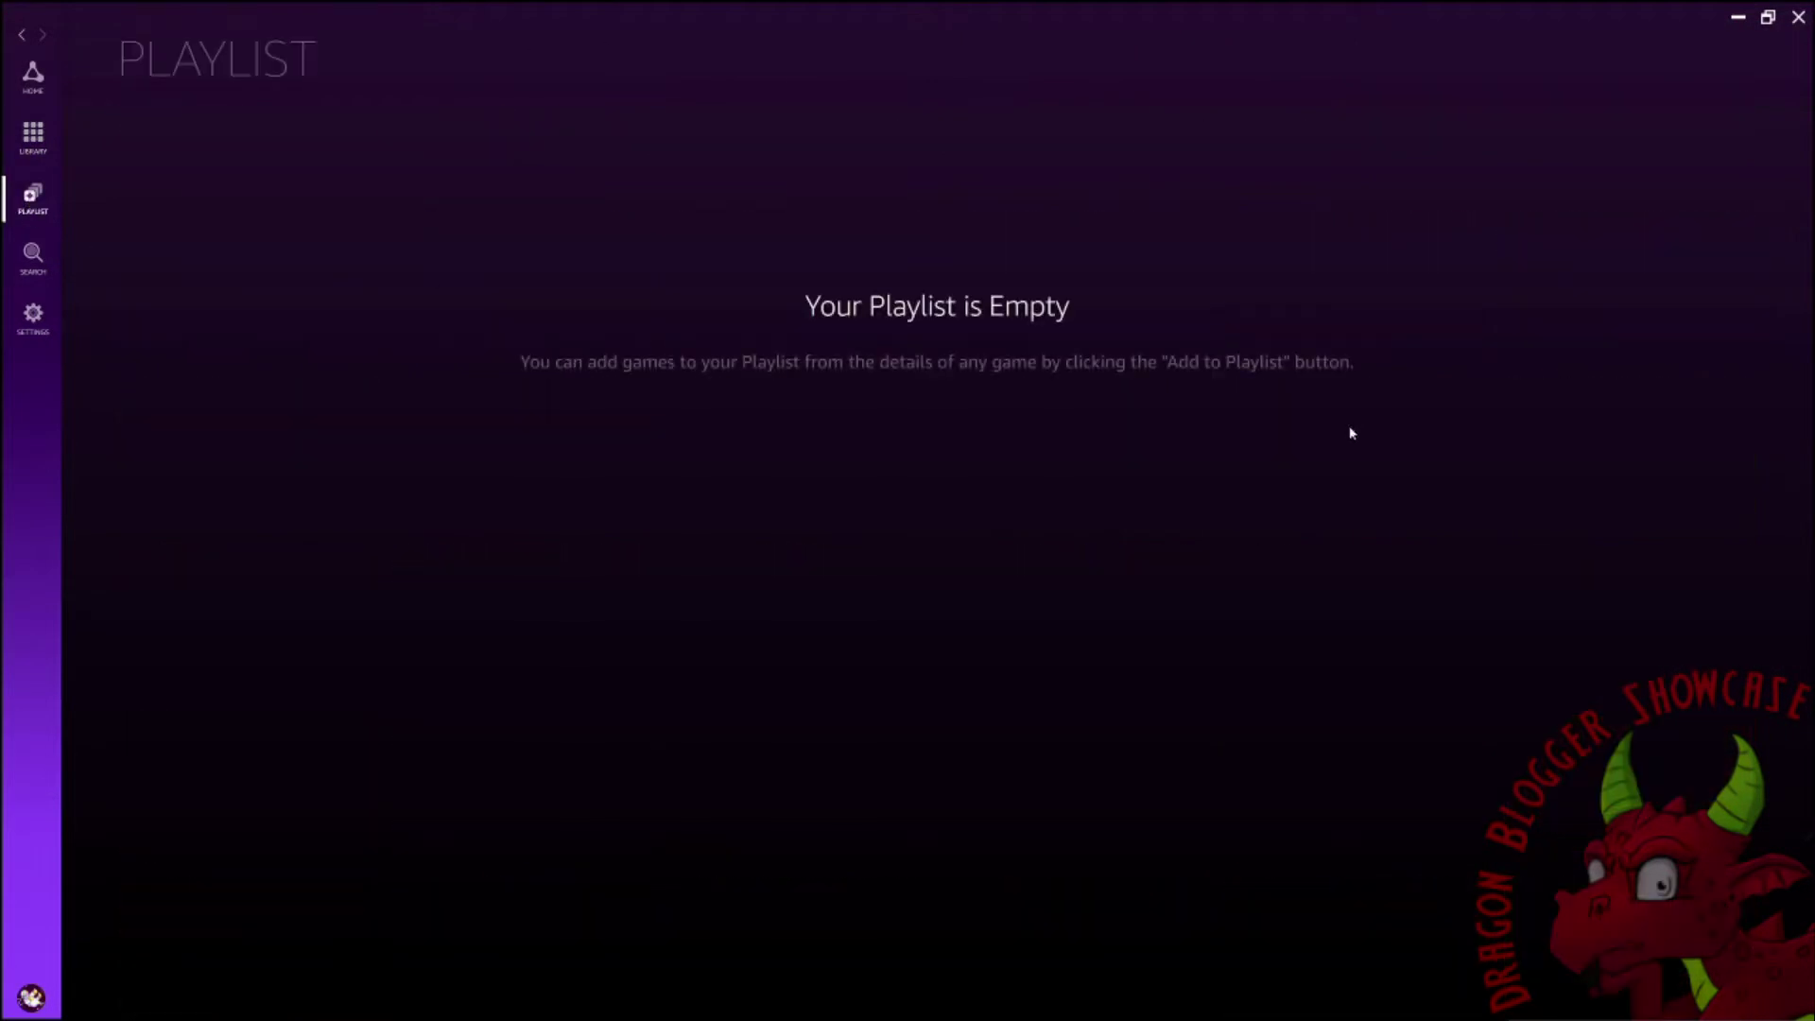
# Visit the Search page, then open Settings at the Controllers section
pyautogui.click(33, 255)
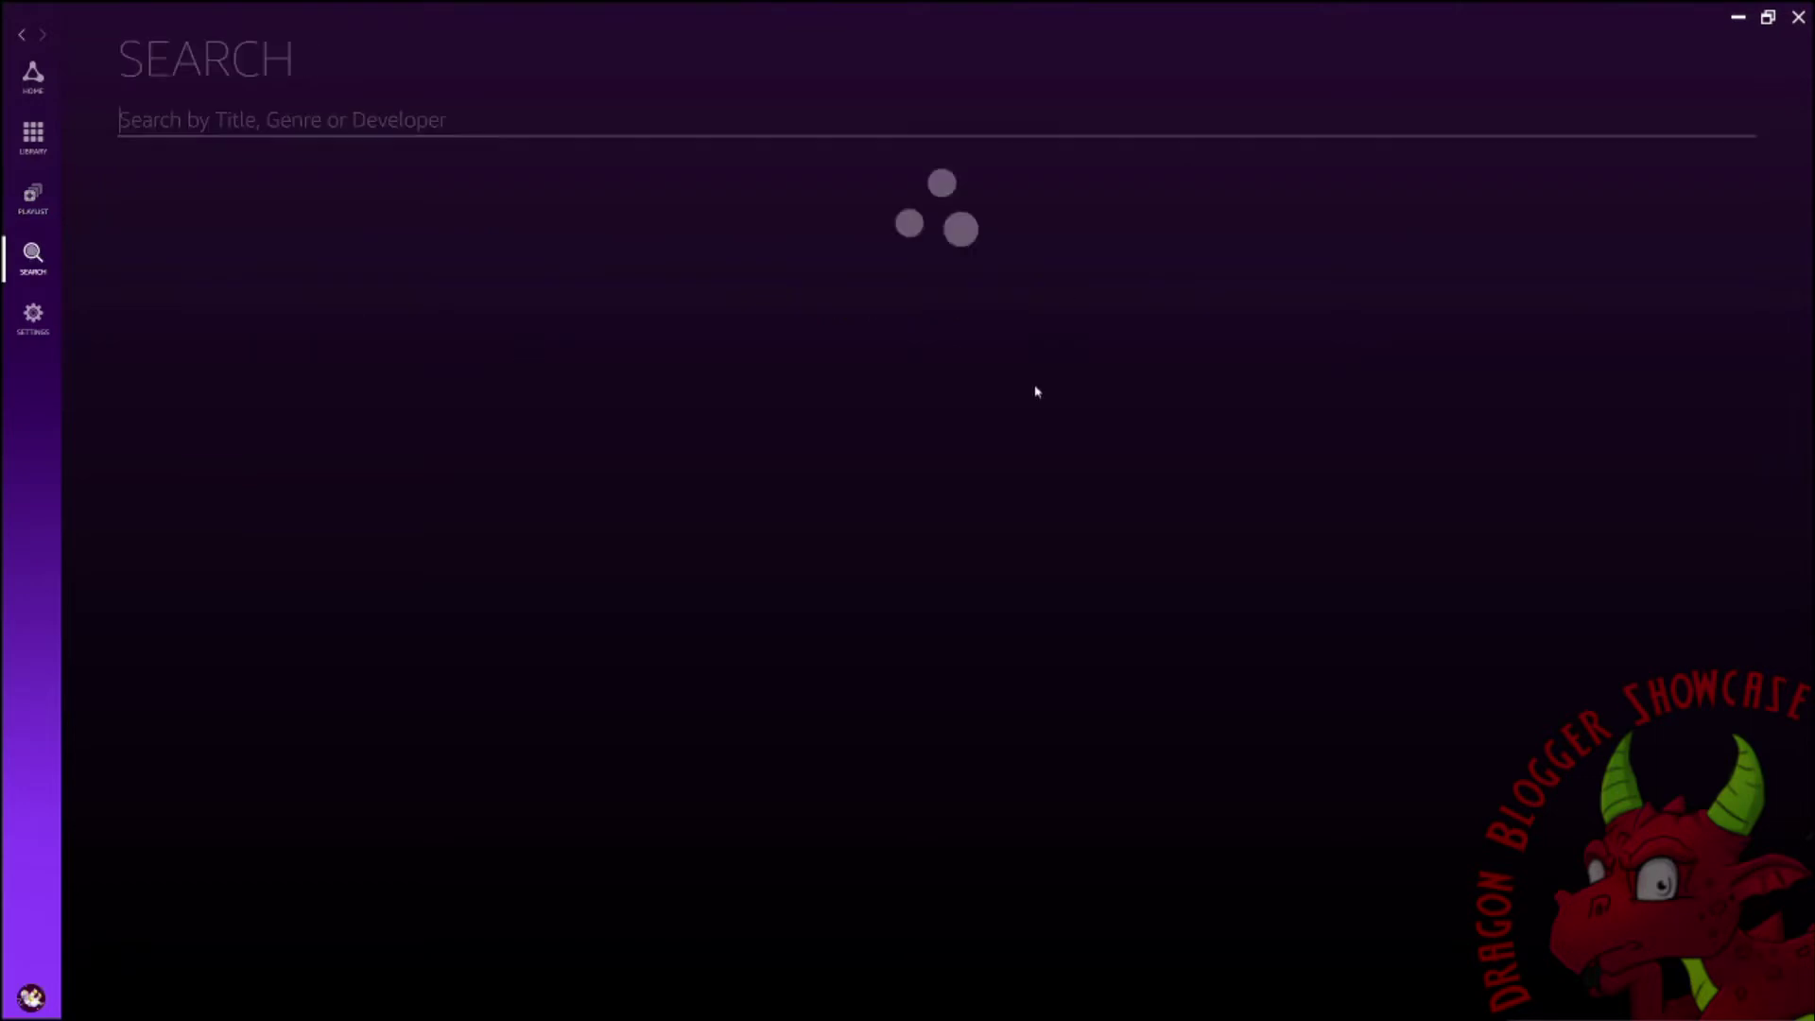
pyautogui.click(33, 315)
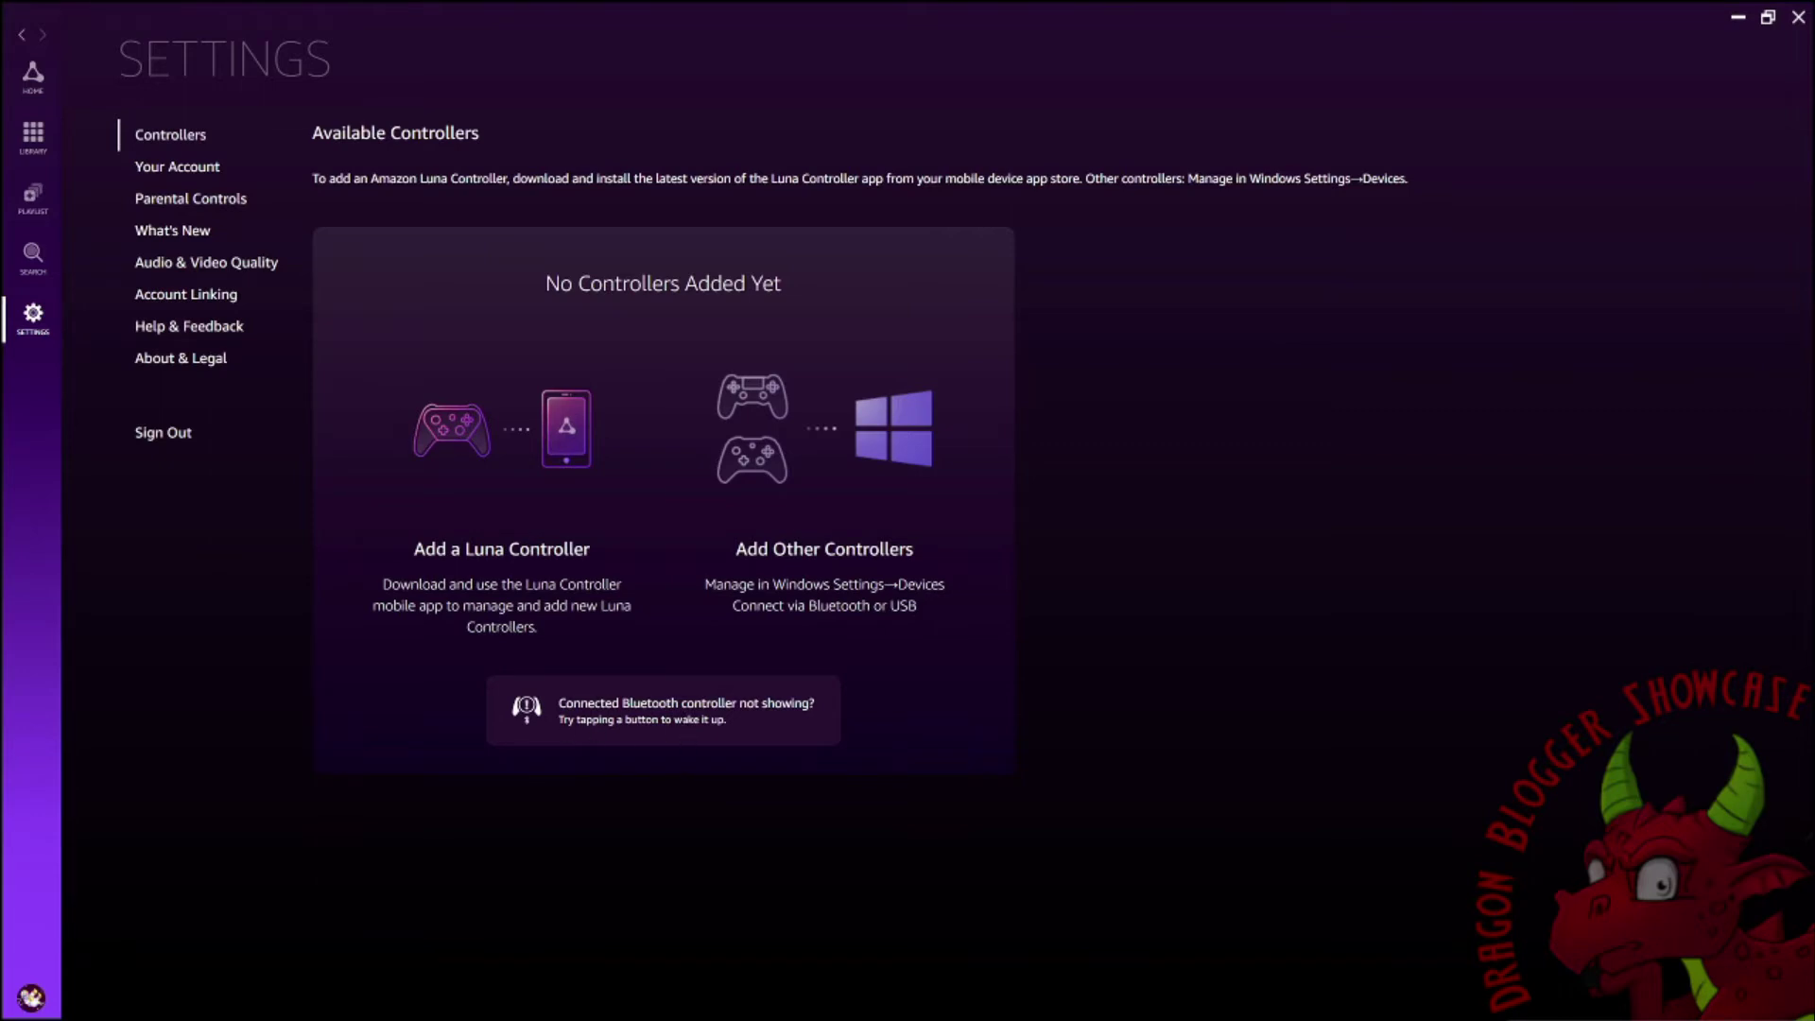
# Refresh Controllers to list the Luna Controller, set headset volume to 50%, and toggle headset mic mute
pyautogui.click(172, 176)
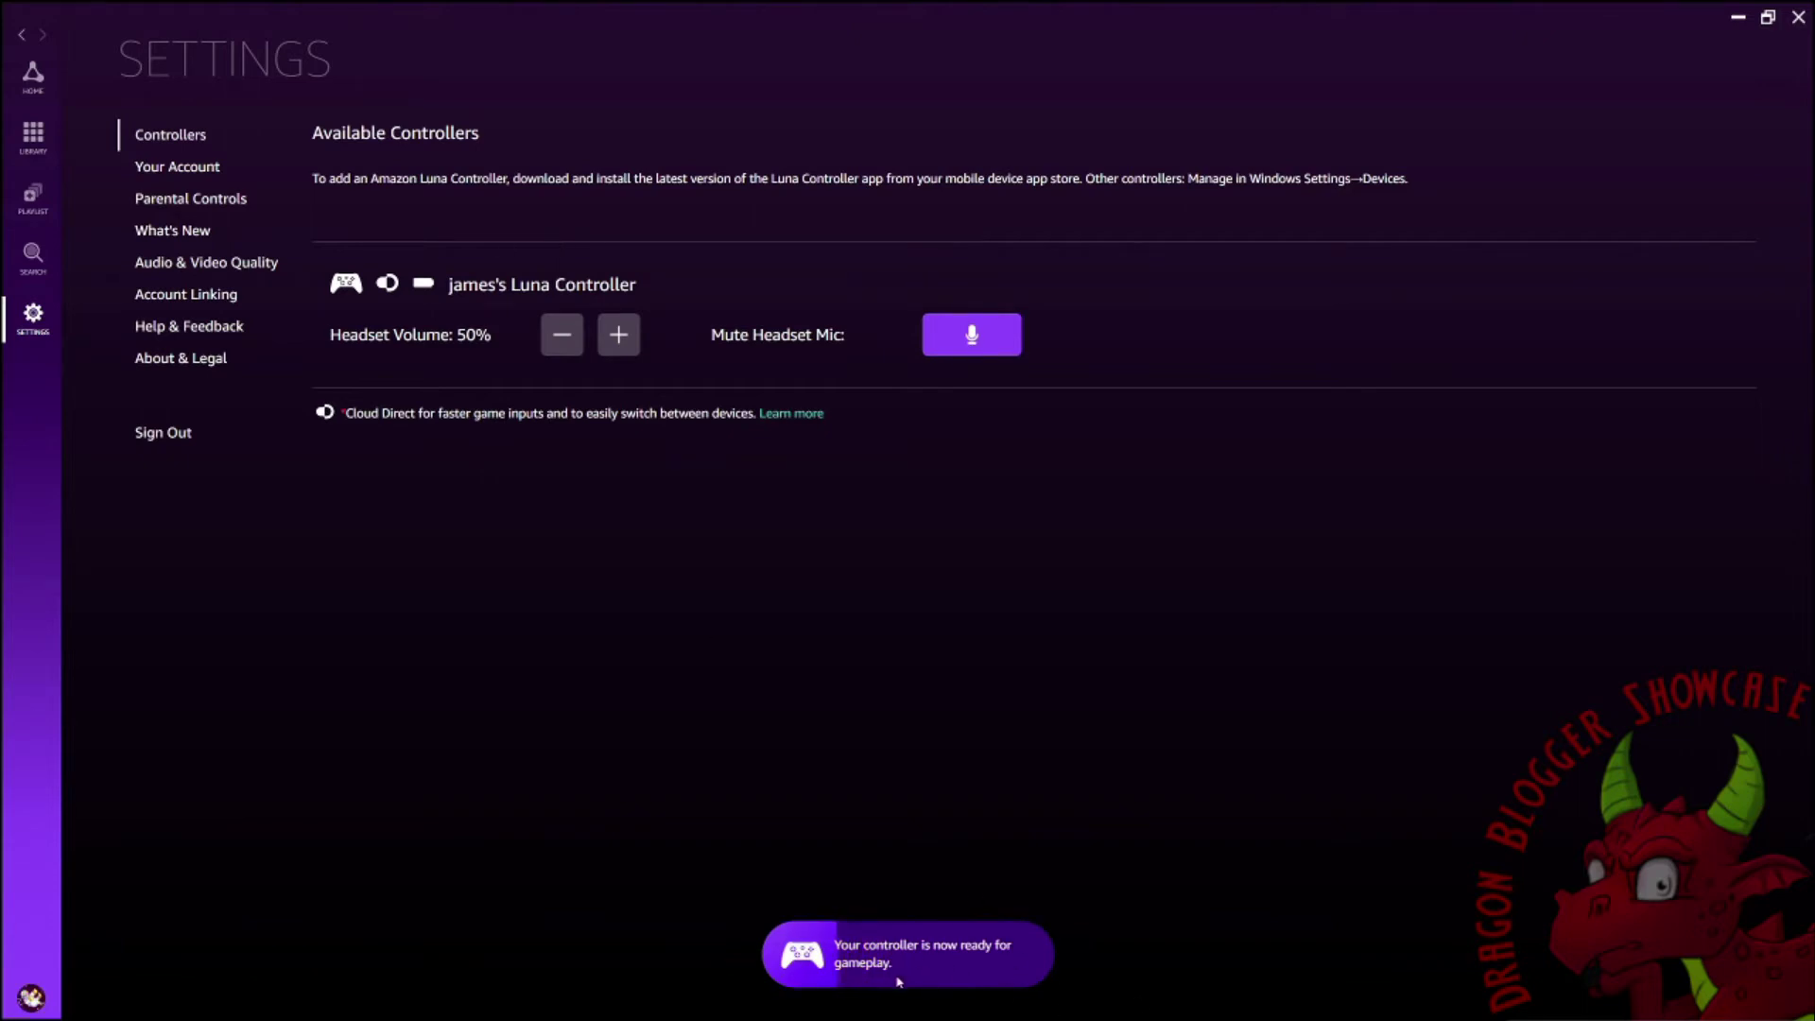
pyautogui.click(619, 335)
pyautogui.click(618, 335)
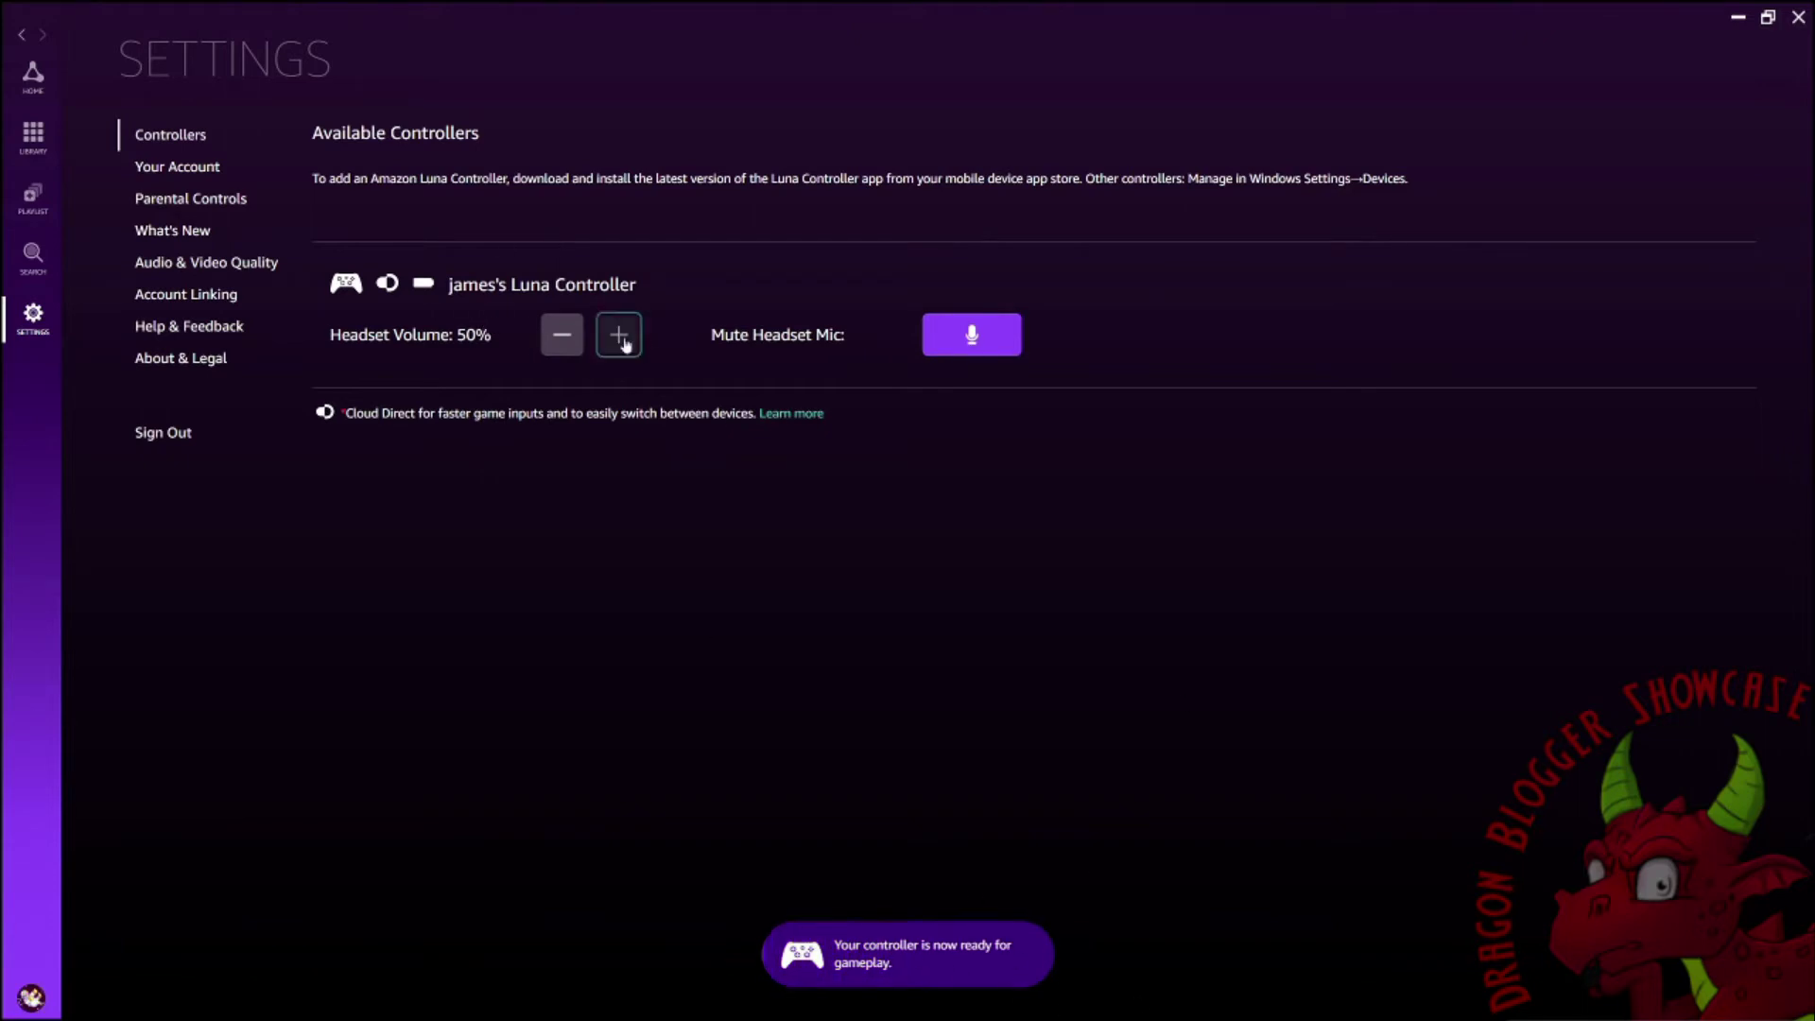
pyautogui.click(618, 334)
pyautogui.click(563, 337)
pyautogui.click(562, 337)
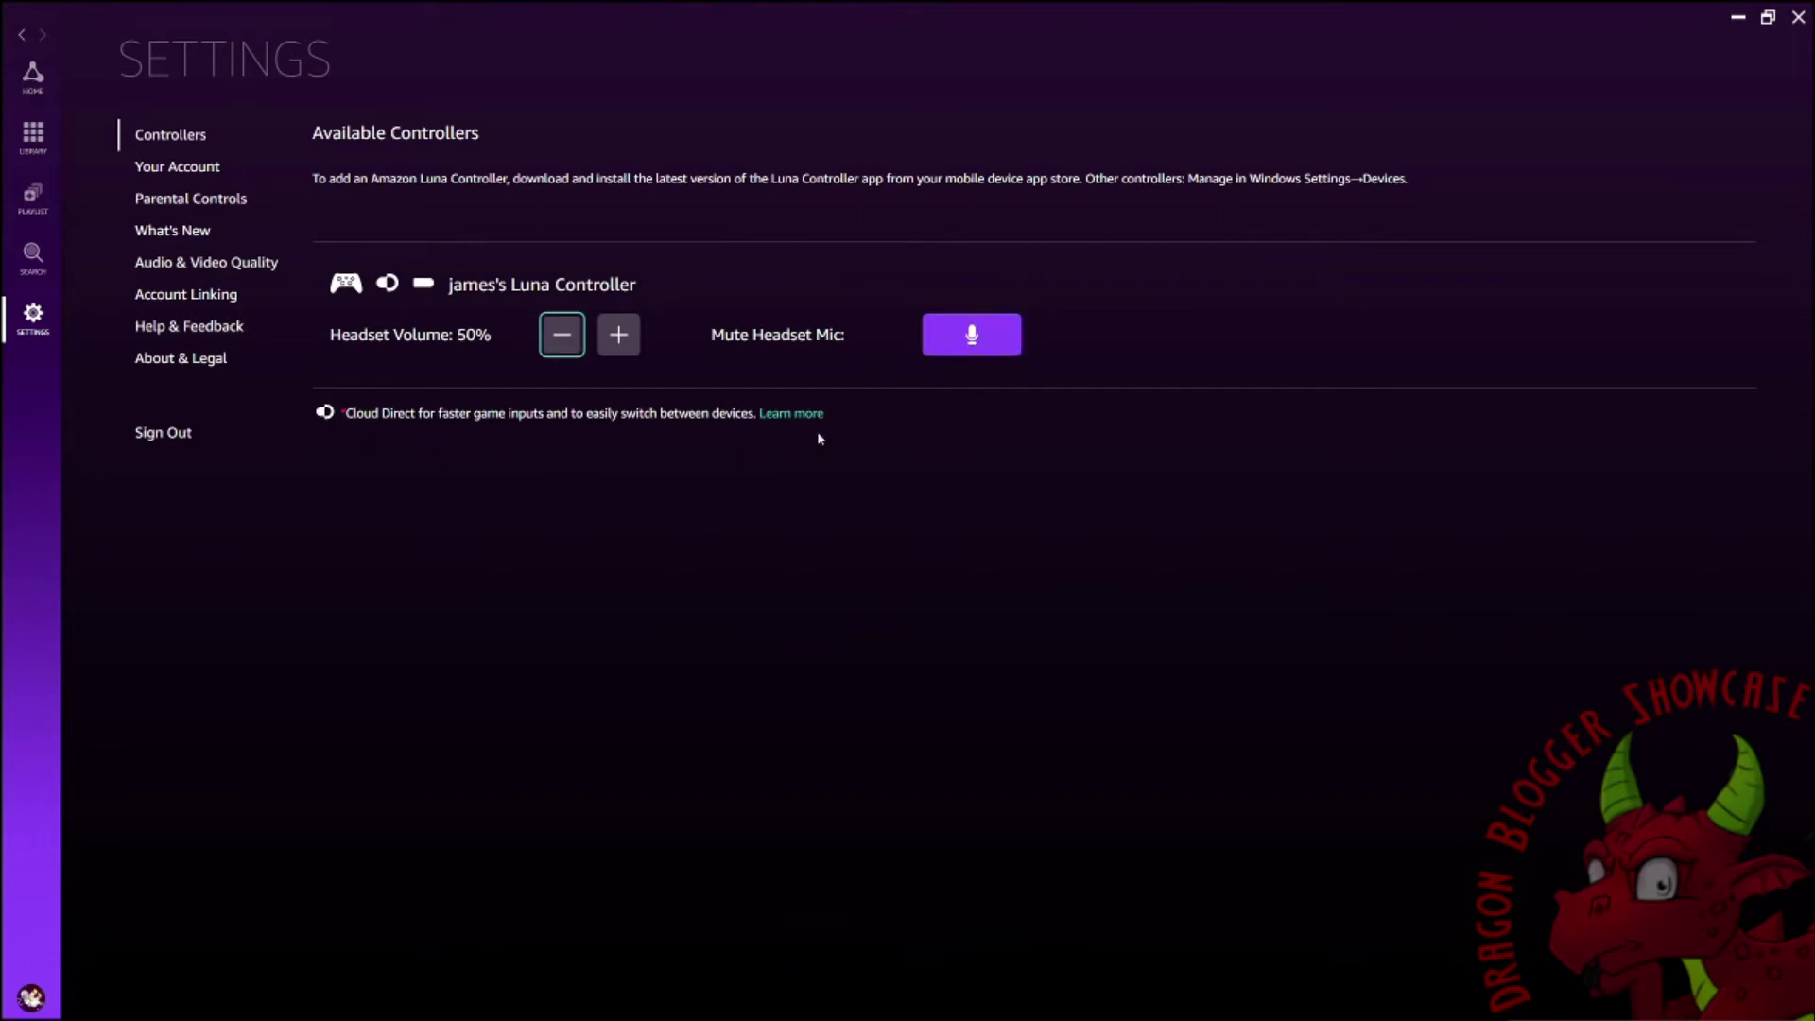
pyautogui.click(972, 342)
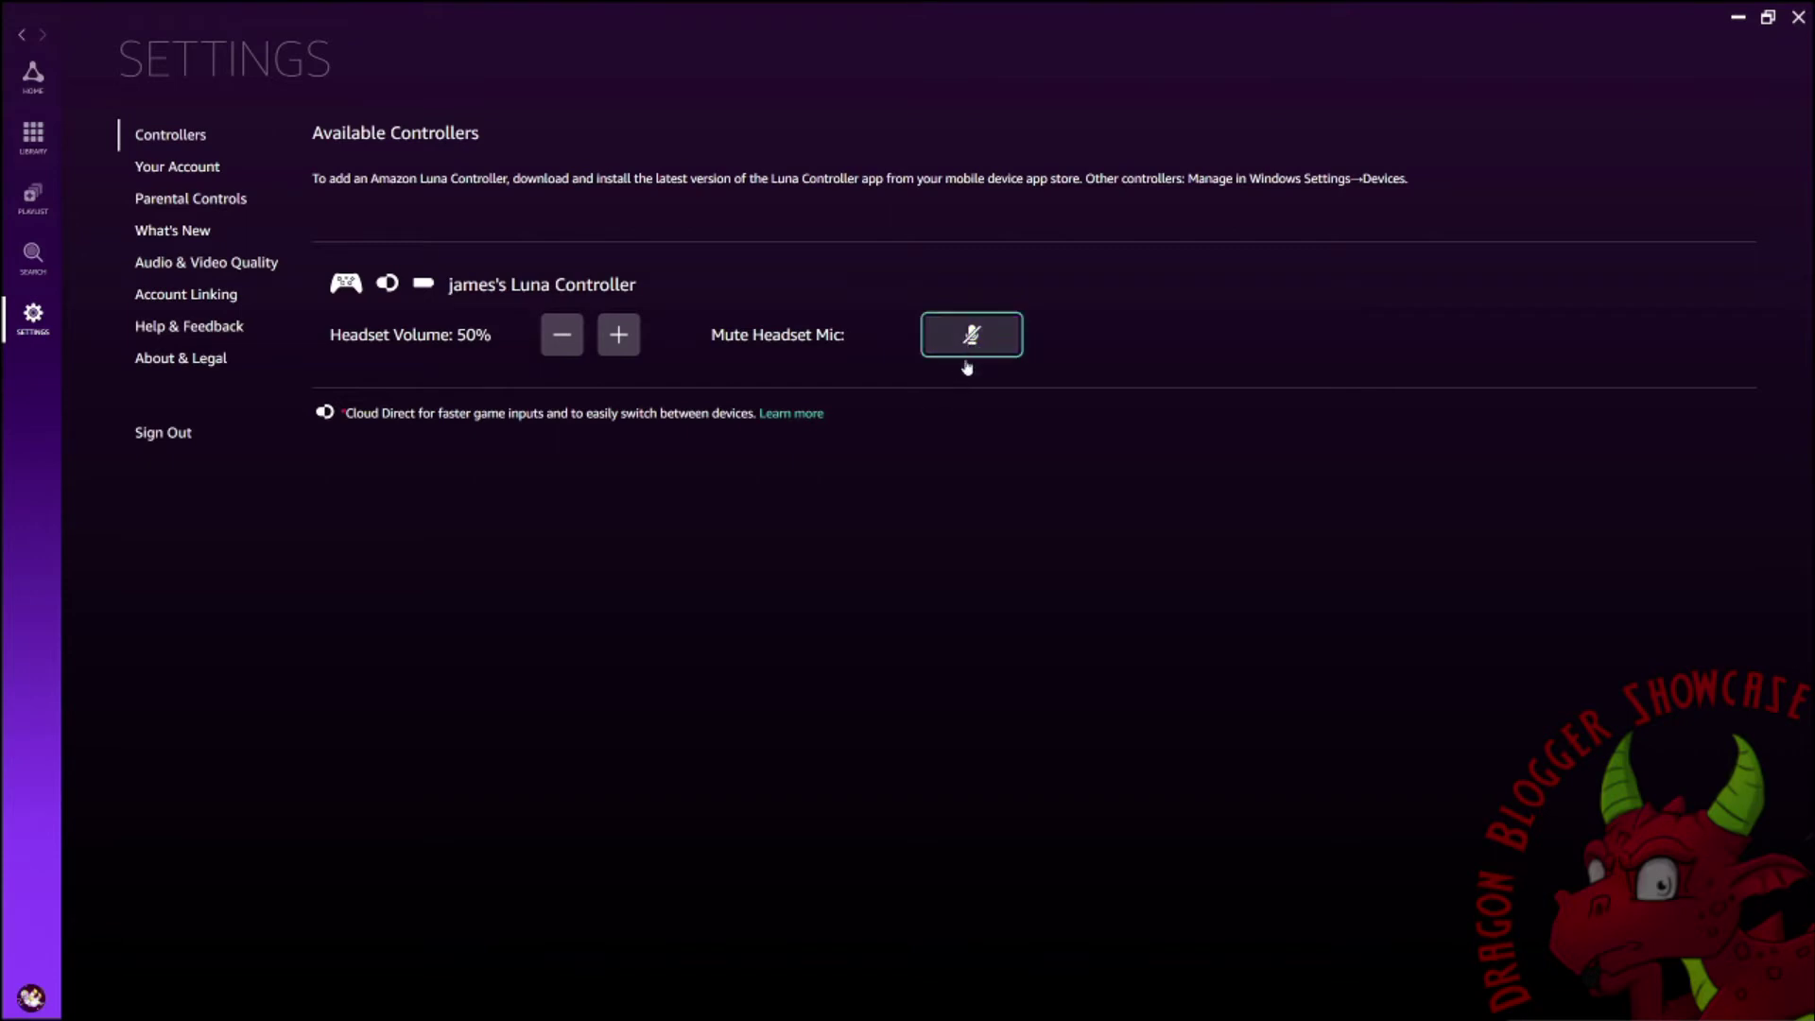
# View the Your Account settings, then scroll through Parental Controls
pyautogui.click(184, 168)
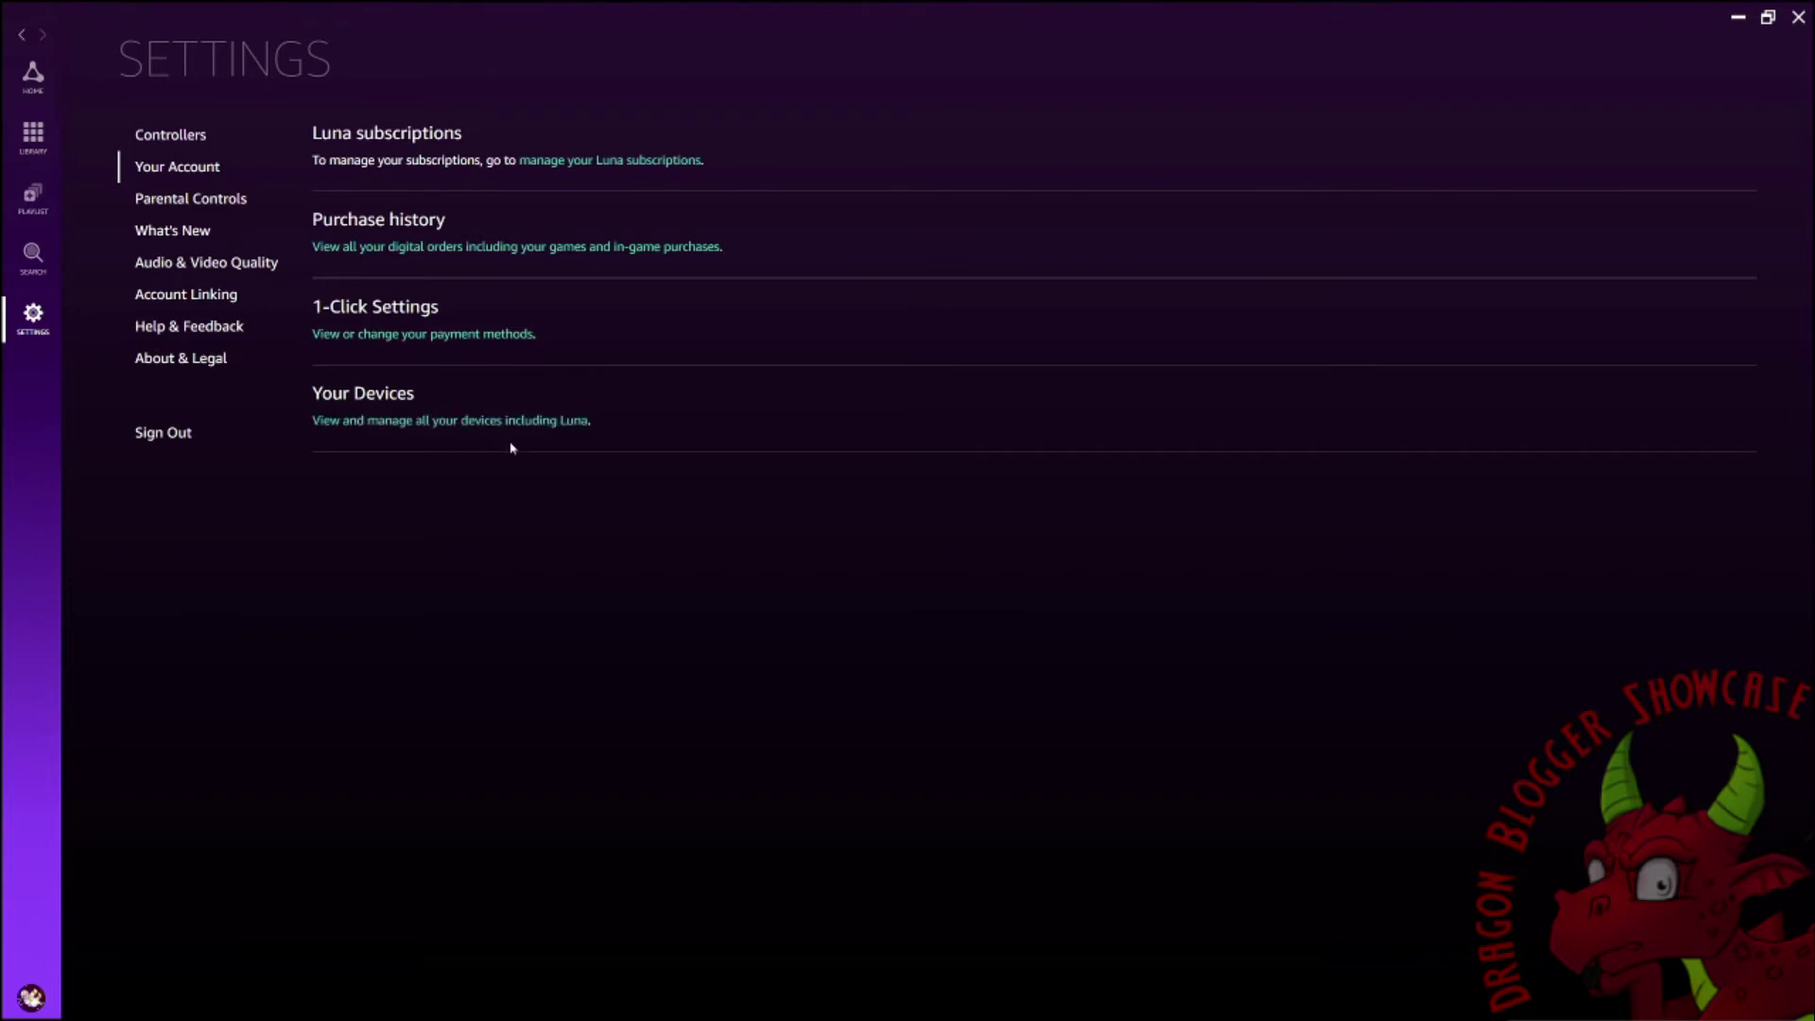
pyautogui.click(178, 204)
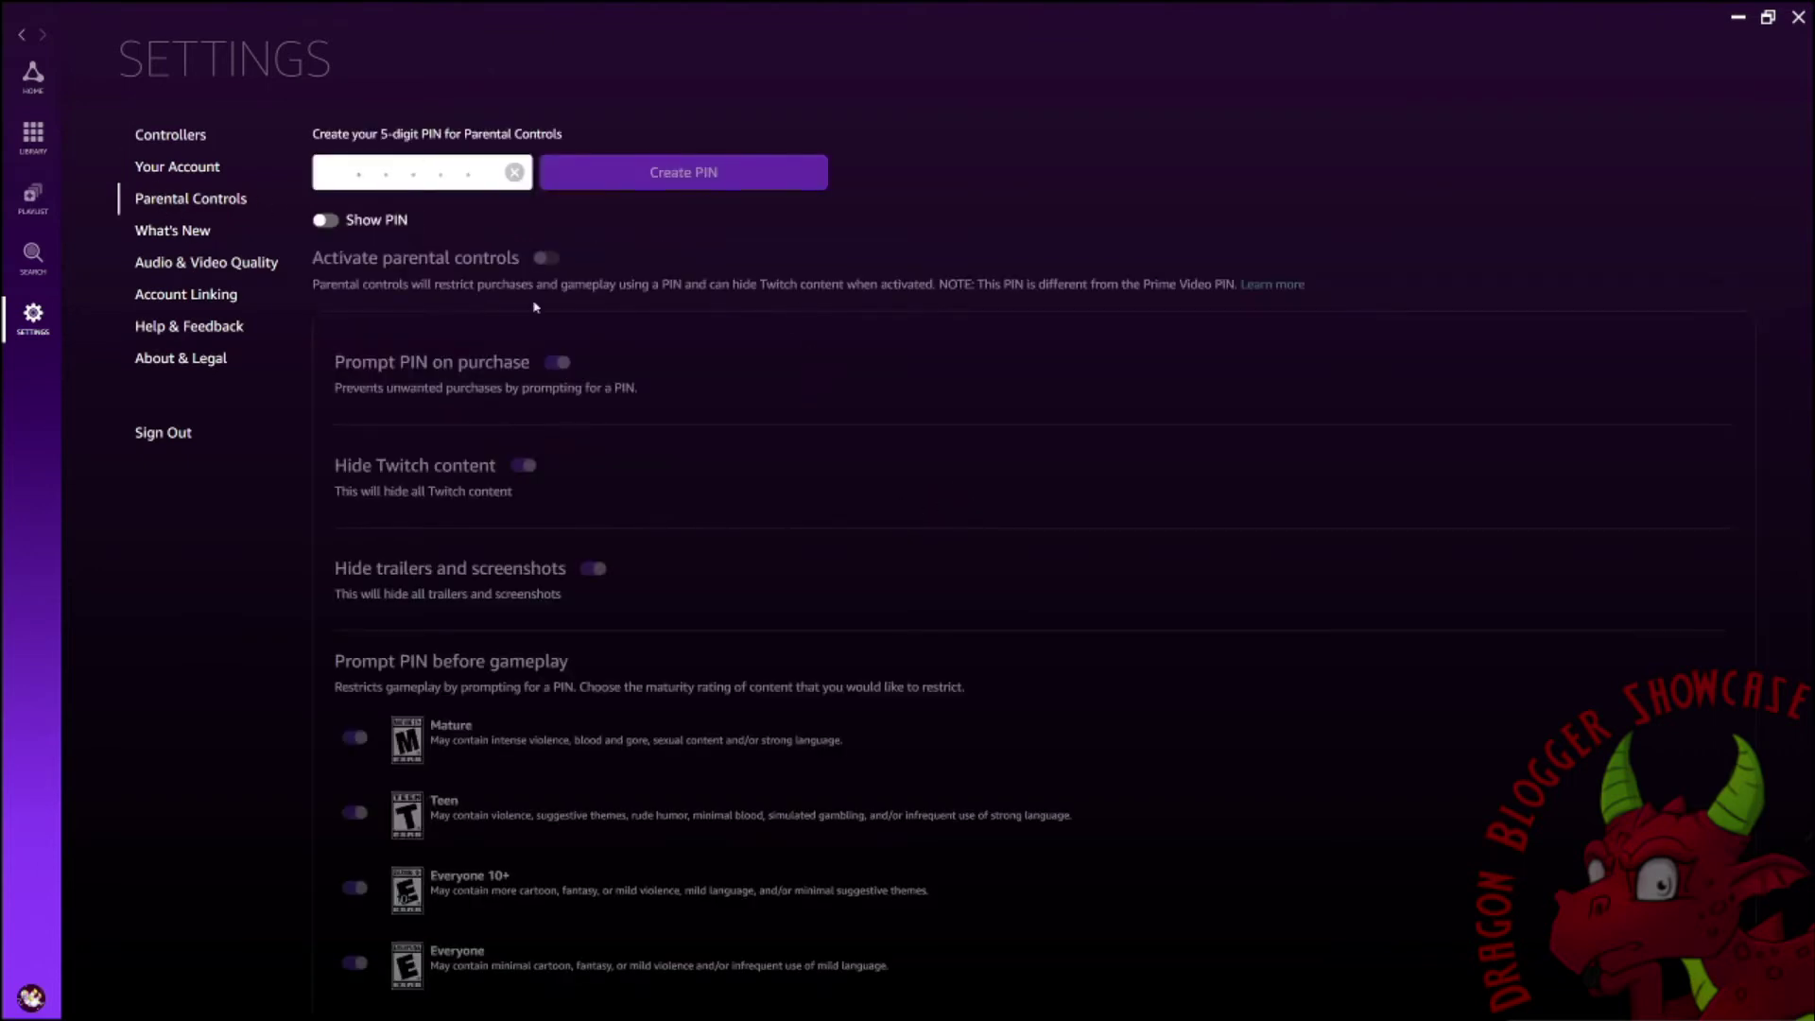
pyautogui.scroll(-1, 658, 514)
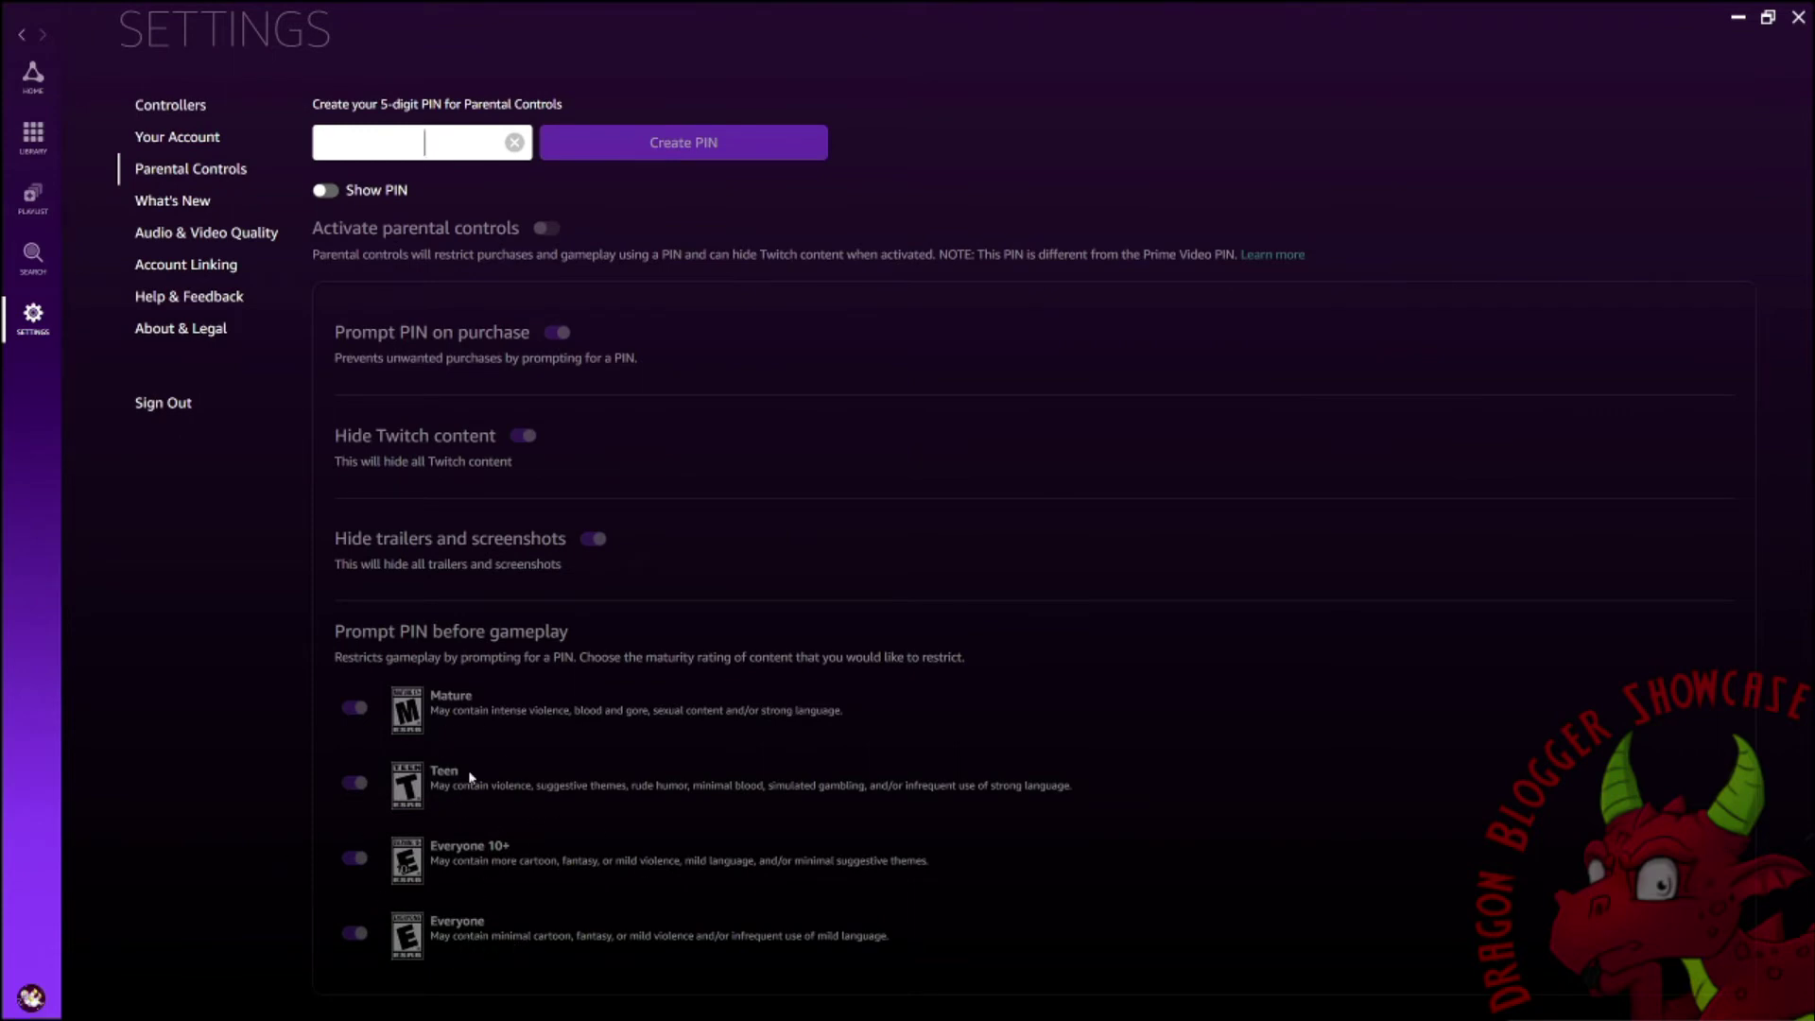
pyautogui.scroll(1, 470, 747)
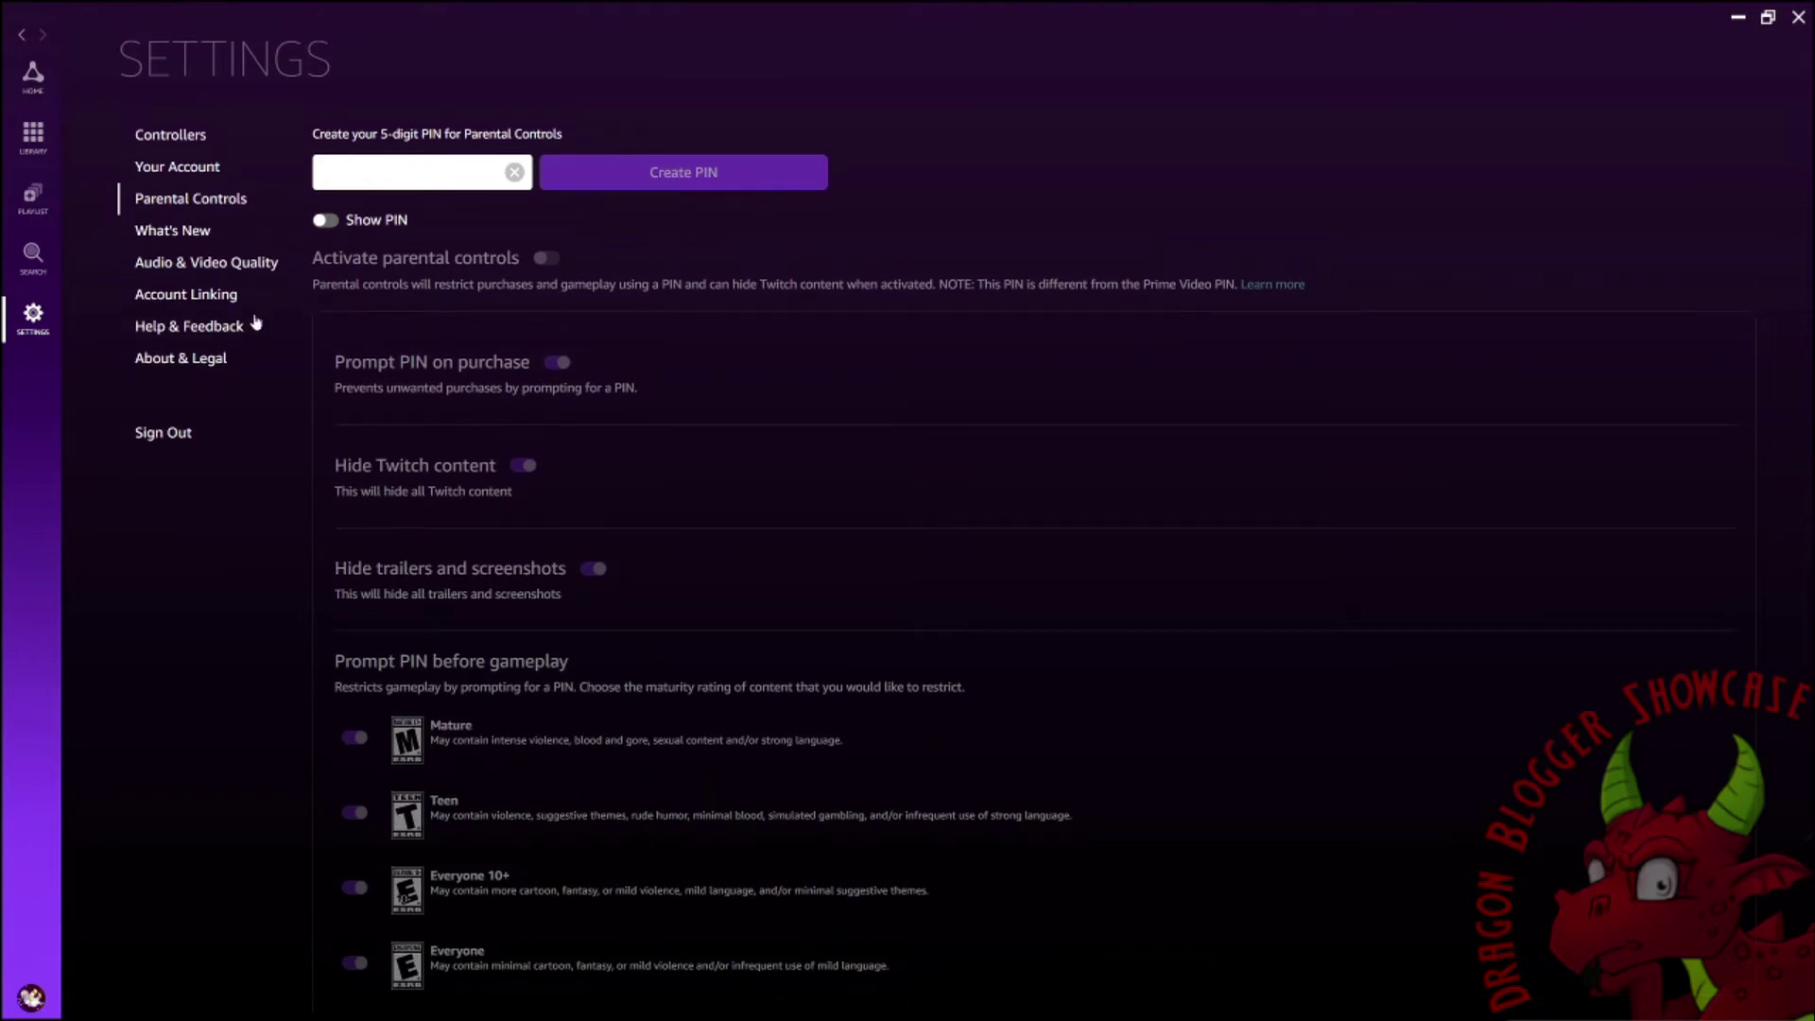
# Browse the What's New in Luna list of recently added games
pyautogui.click(159, 235)
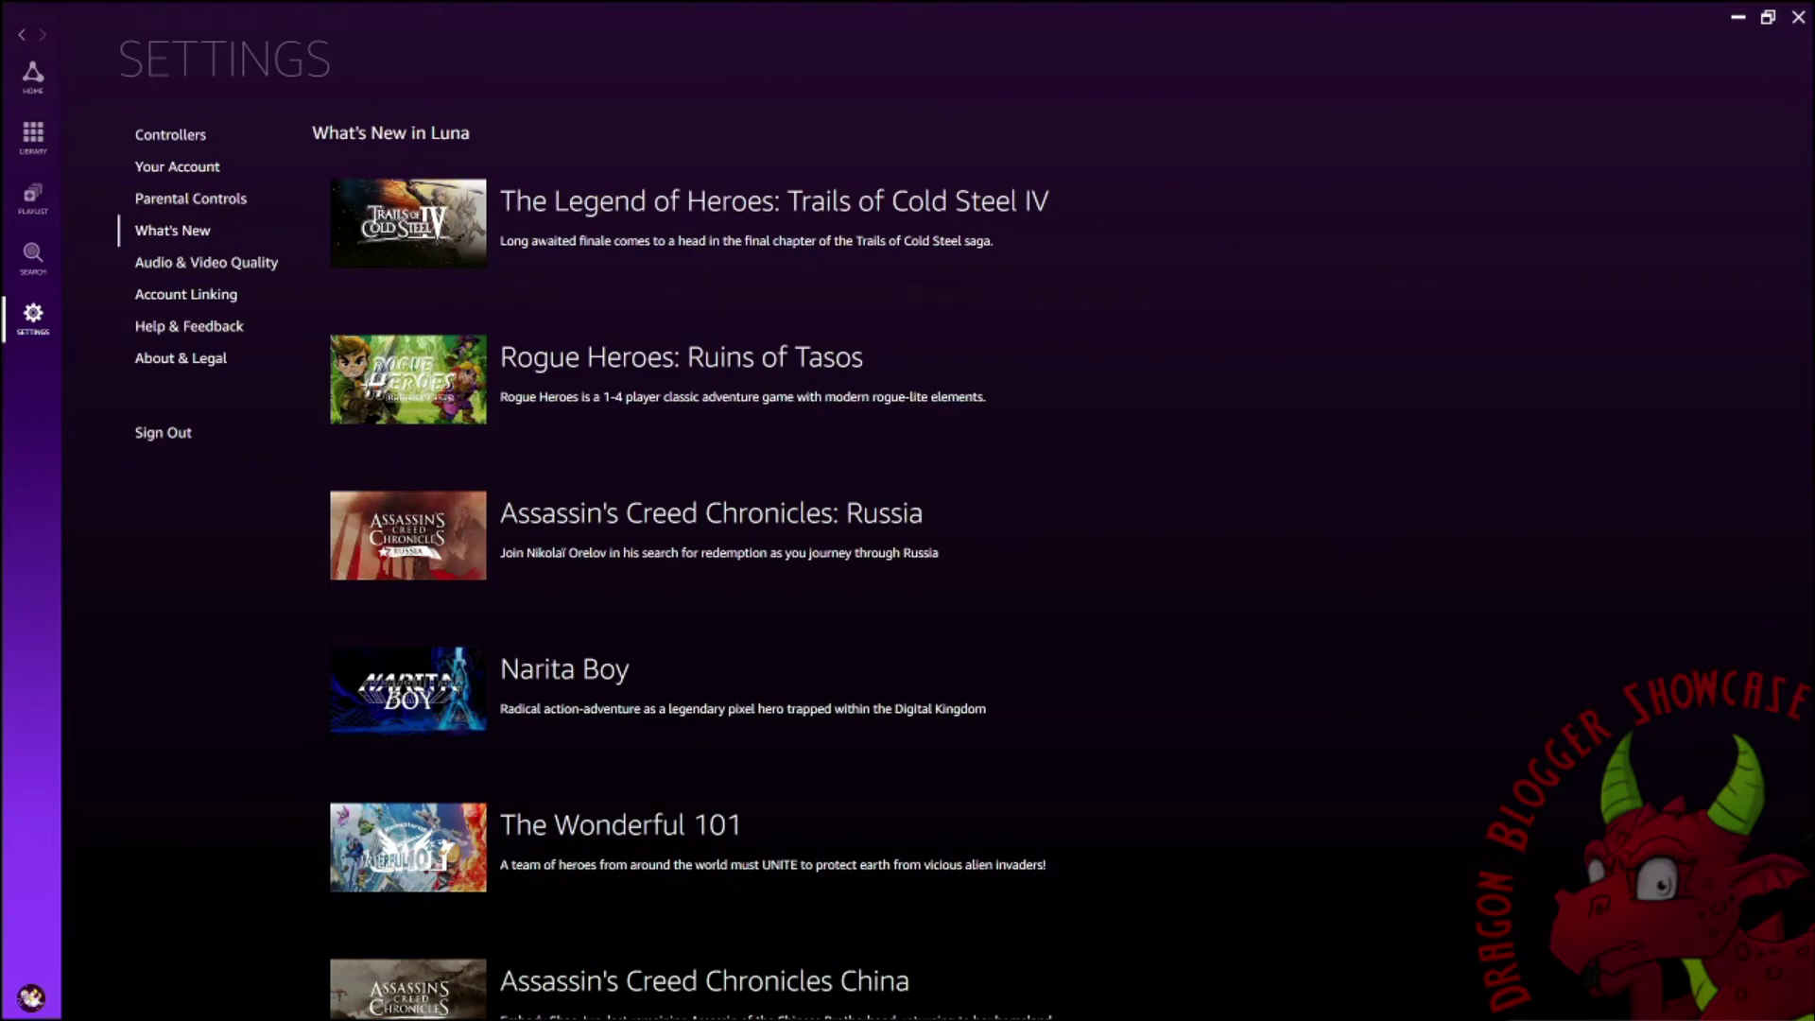
pyautogui.scroll(-6, 761, 427)
pyautogui.scroll(4, 693, 486)
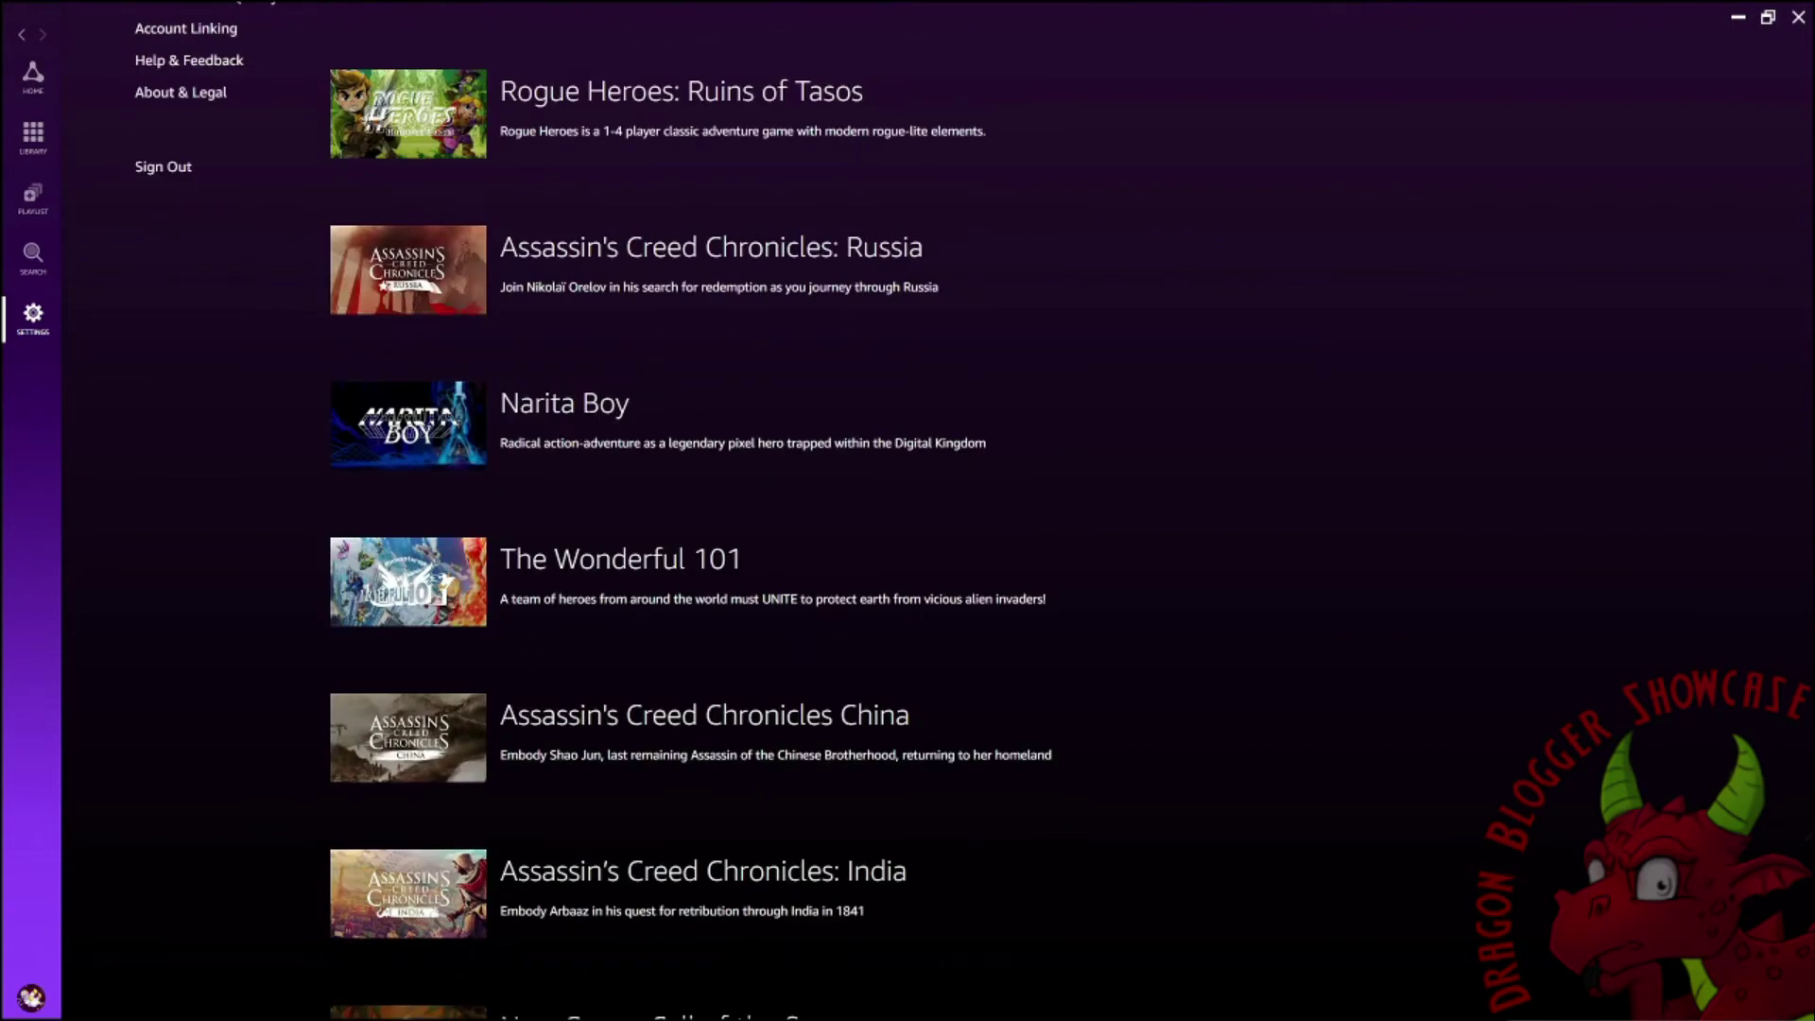
pyautogui.scroll(-4, 616, 430)
pyautogui.scroll(5, 587, 529)
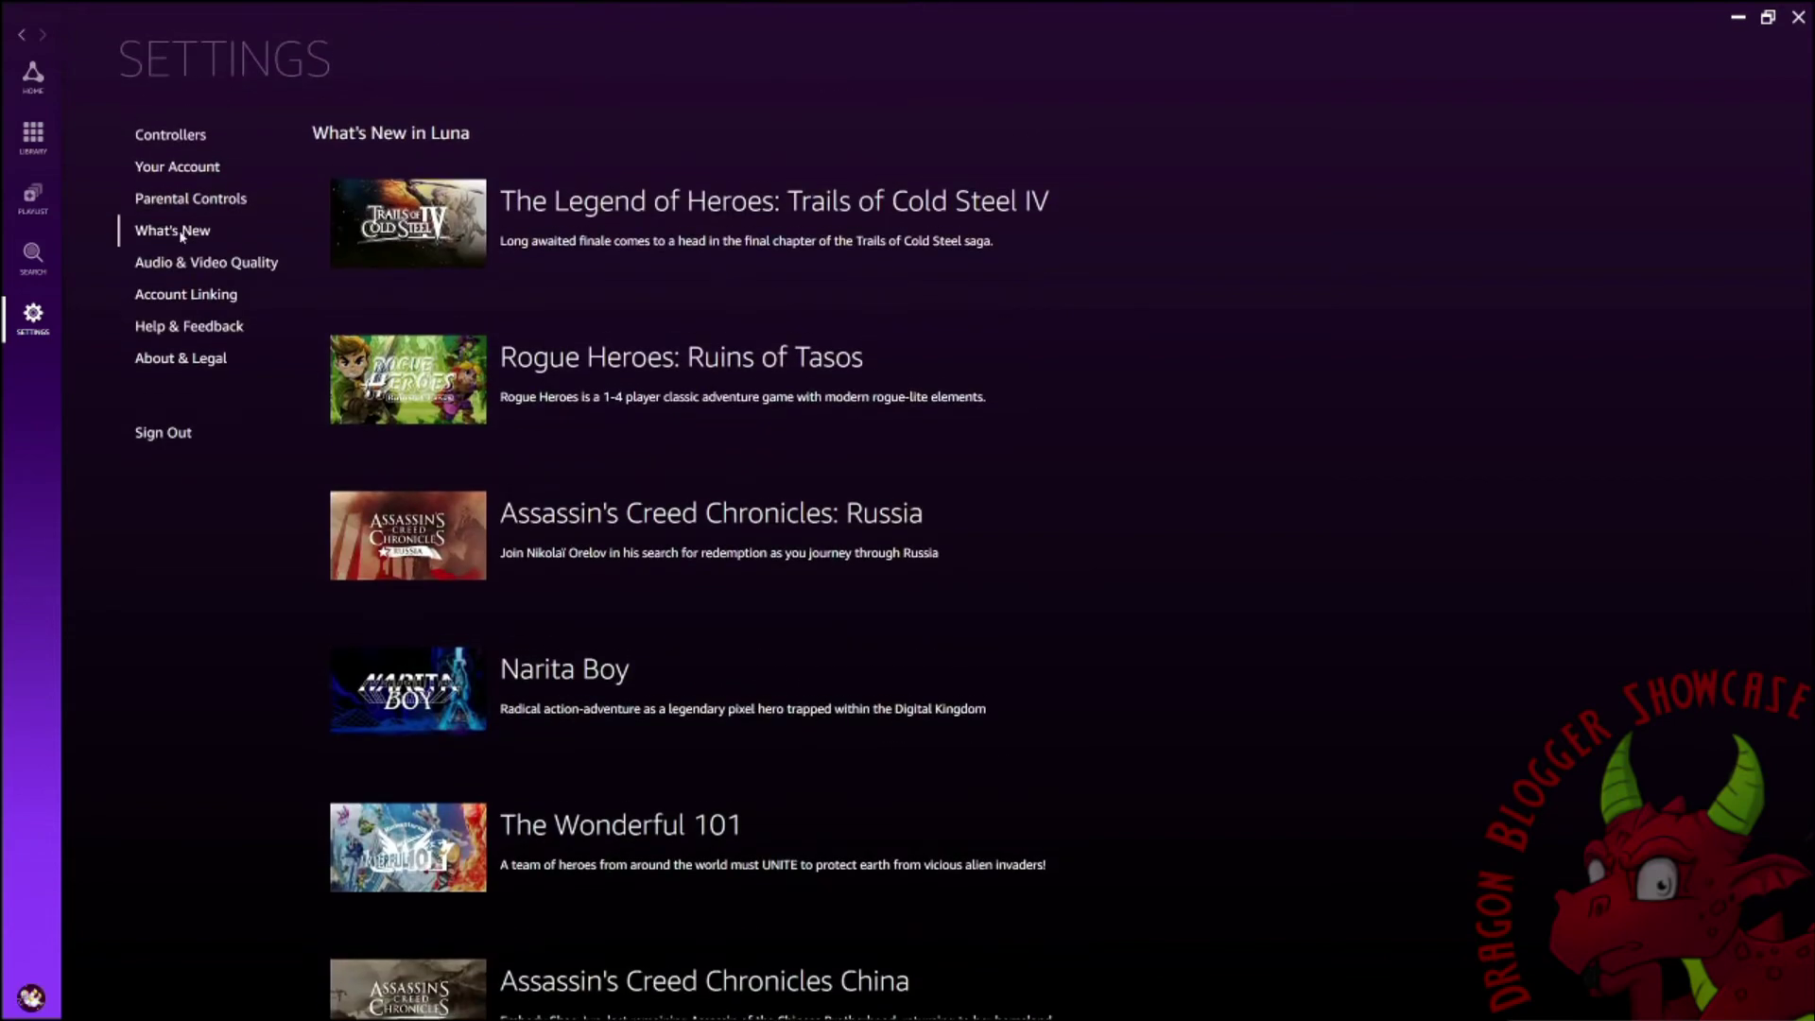
# In Audio & Video Quality, briefly enable Audio Input to view the microphone list, then switch it off
pyautogui.click(170, 264)
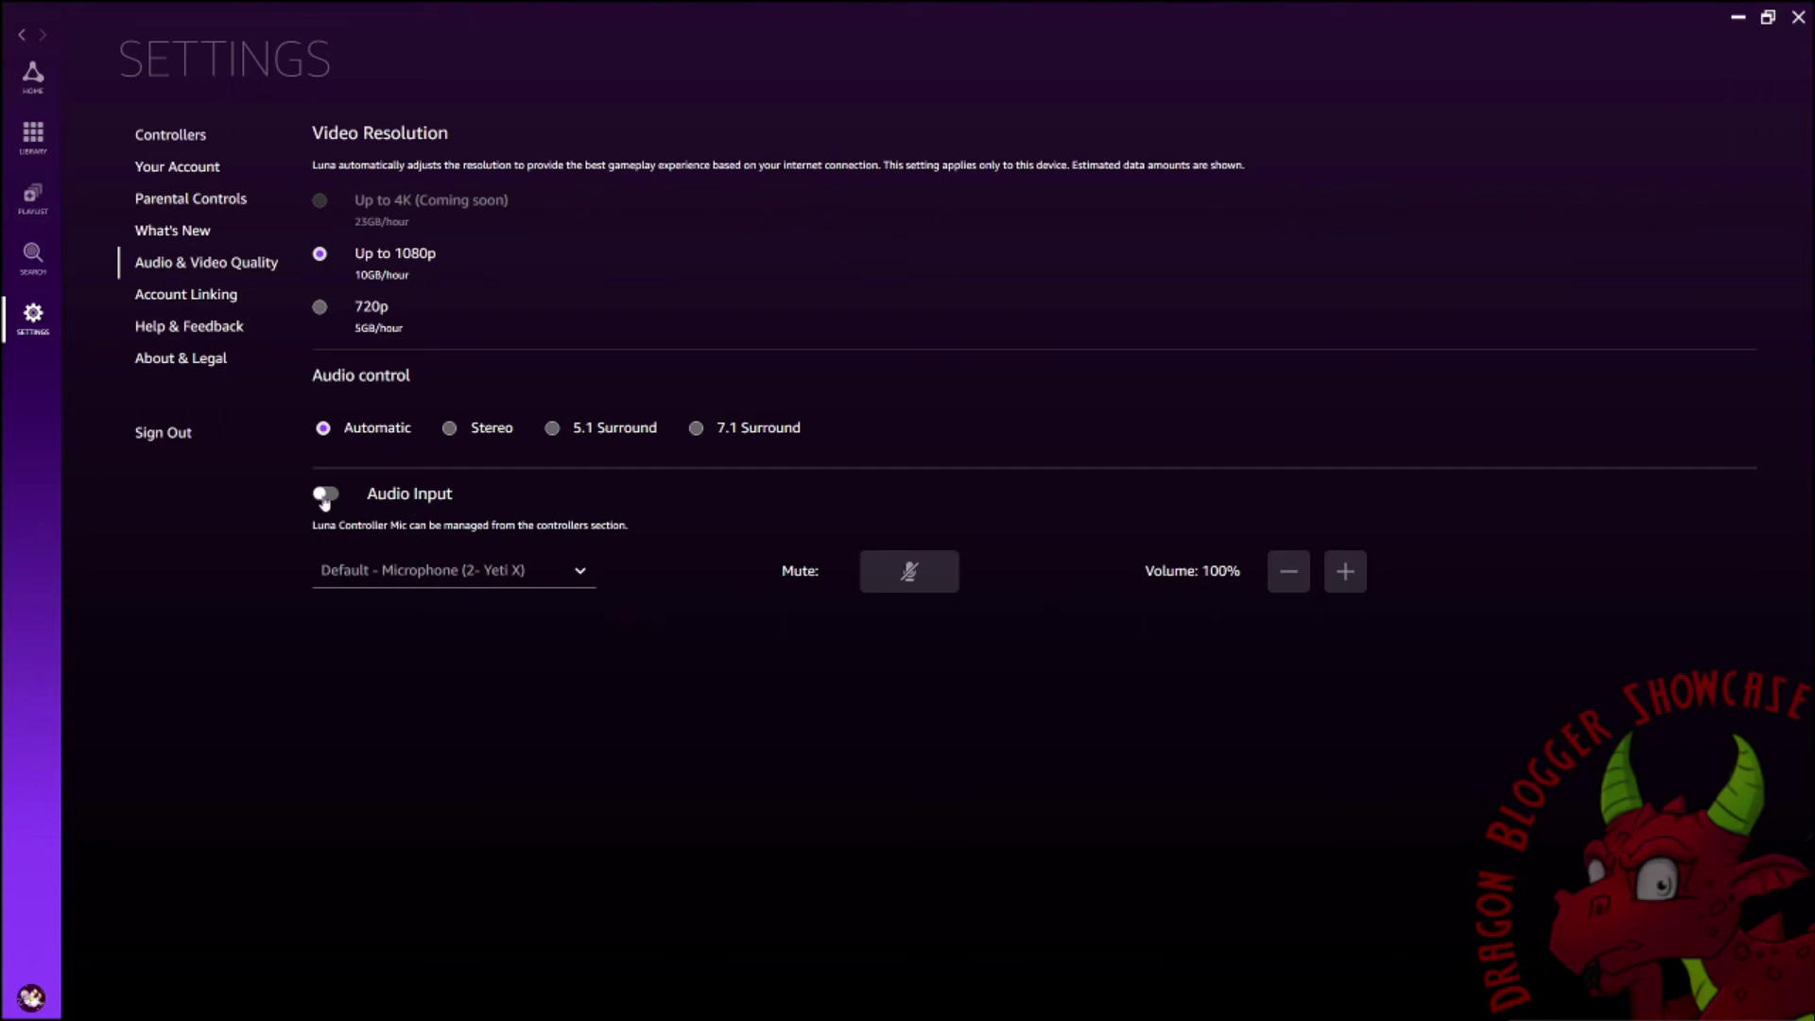
pyautogui.click(328, 495)
pyautogui.click(575, 579)
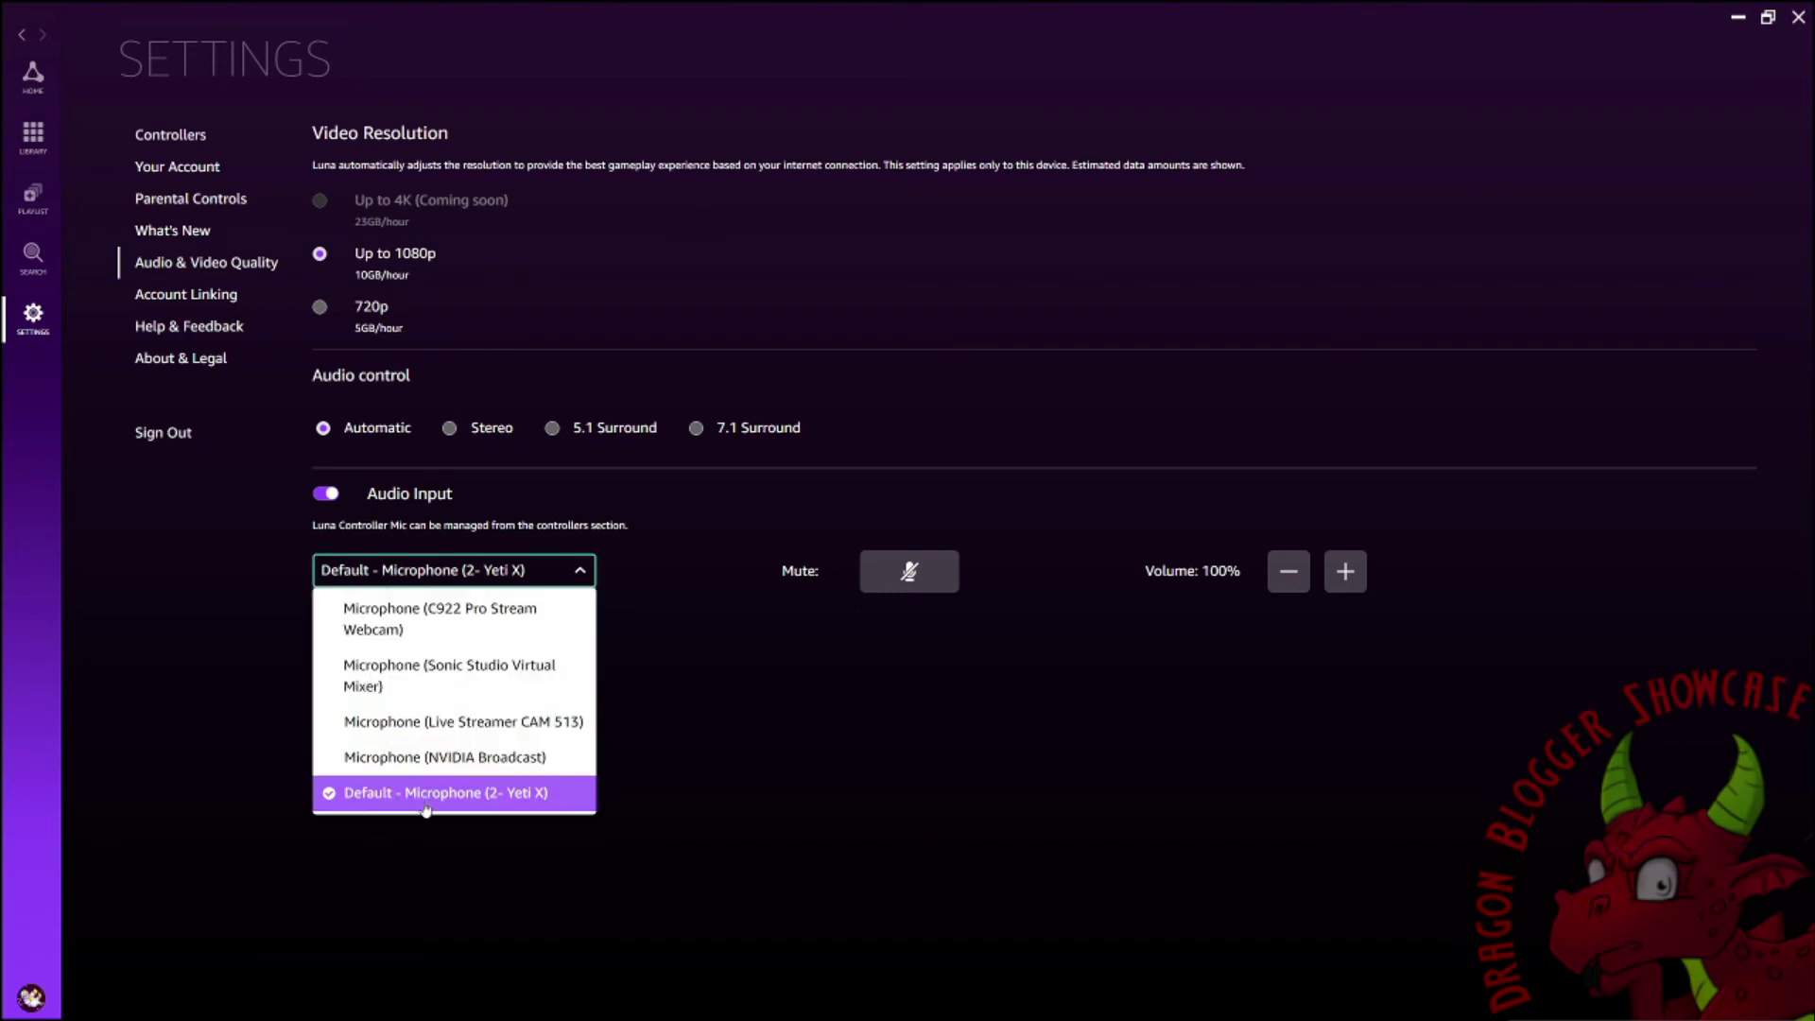
pyautogui.click(321, 493)
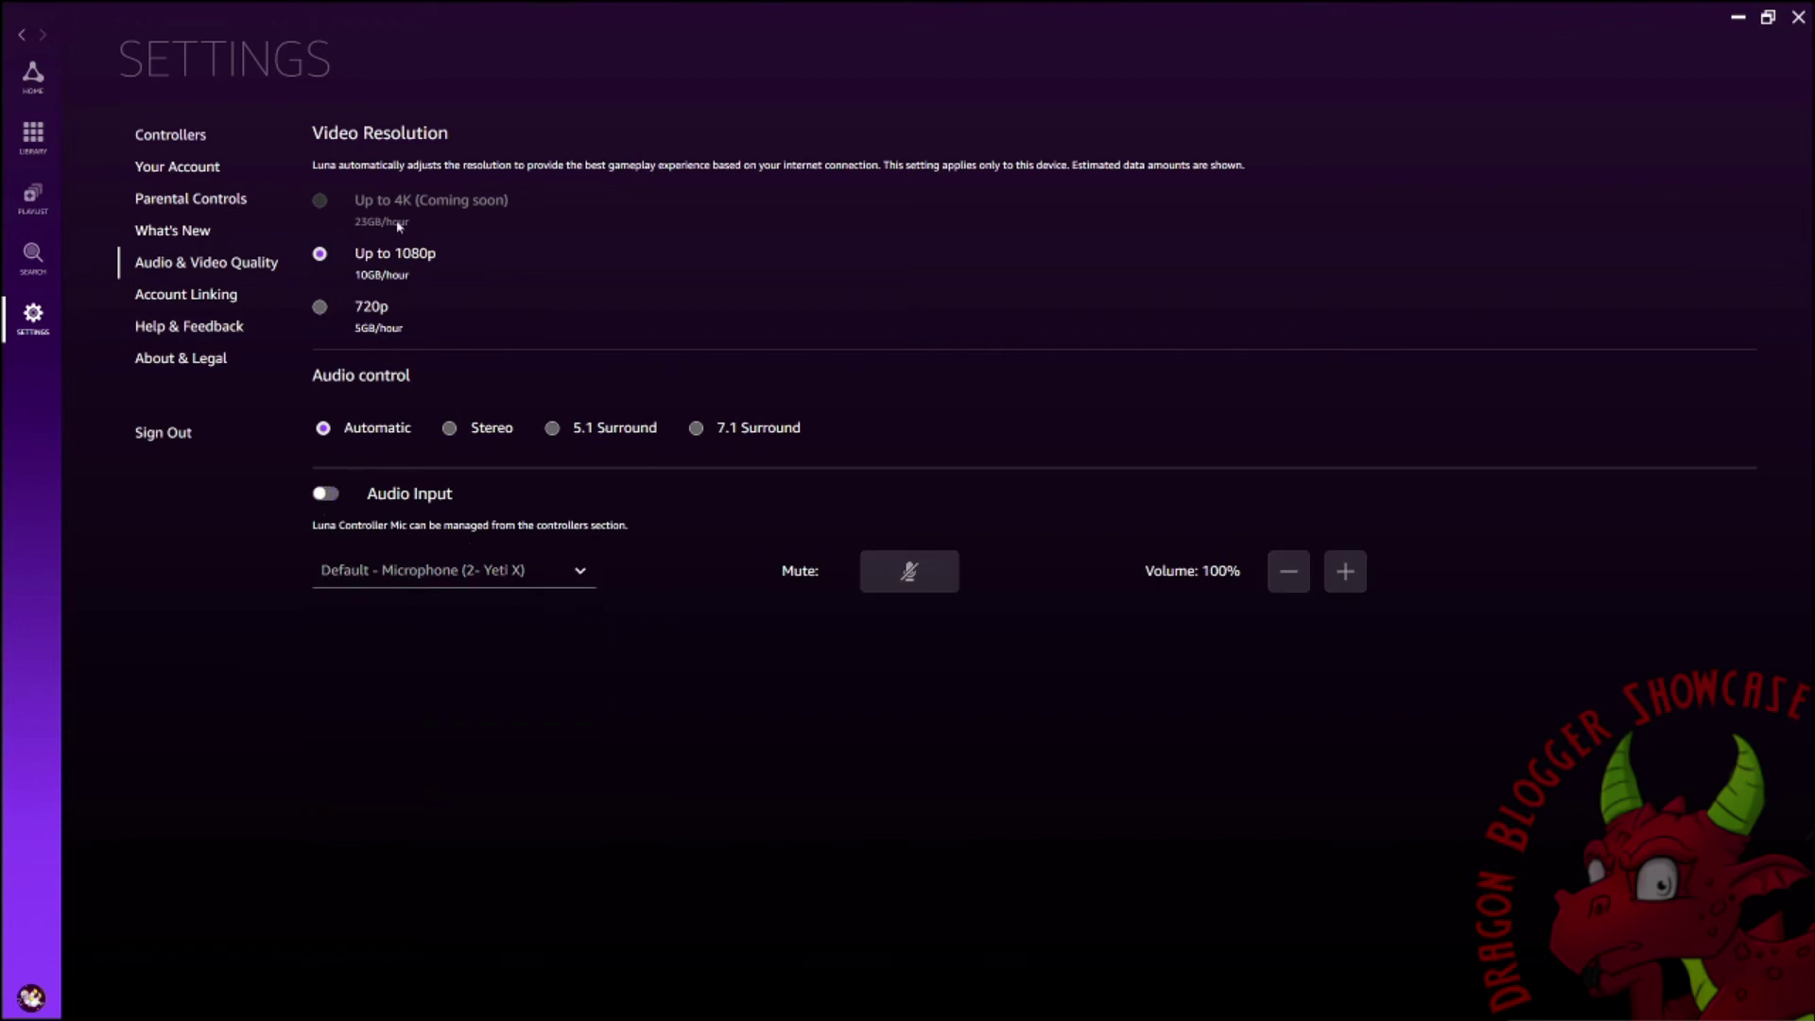
# Look through Account Linking and Help & Feedback, ending on About & Legal showing version 1.4201.6079.0
pyautogui.click(168, 300)
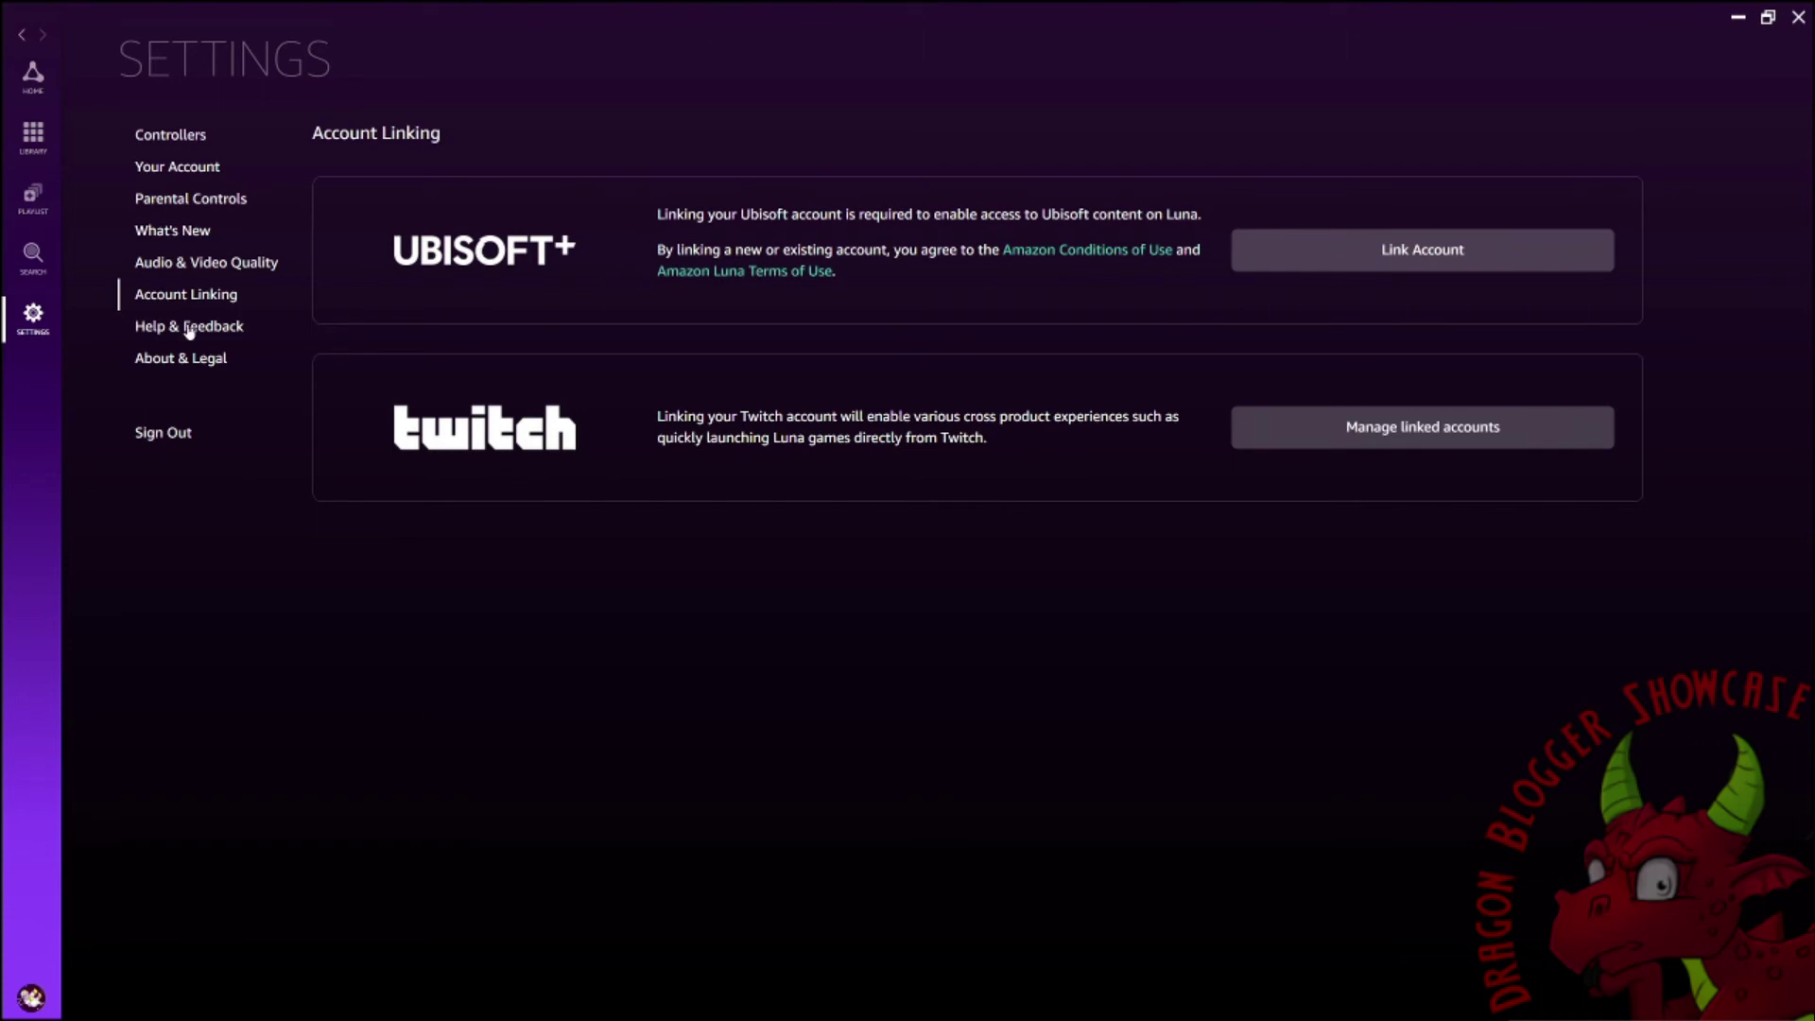
pyautogui.click(182, 329)
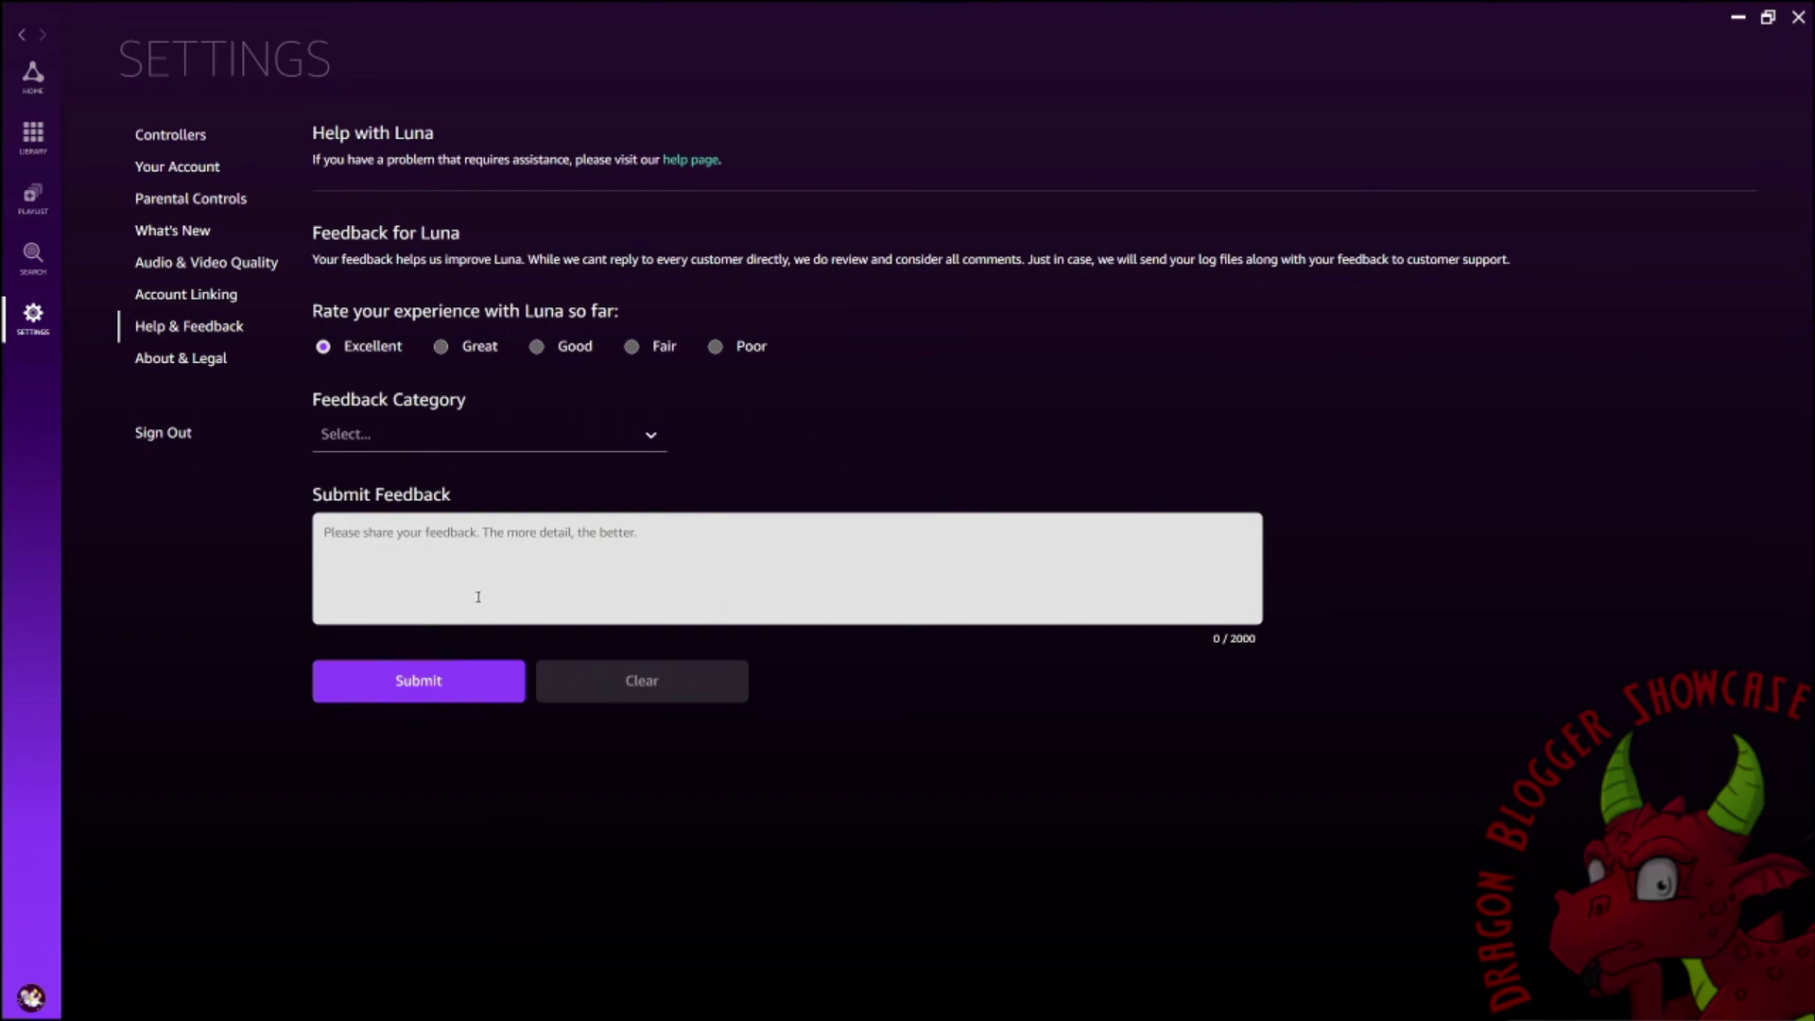
pyautogui.click(185, 364)
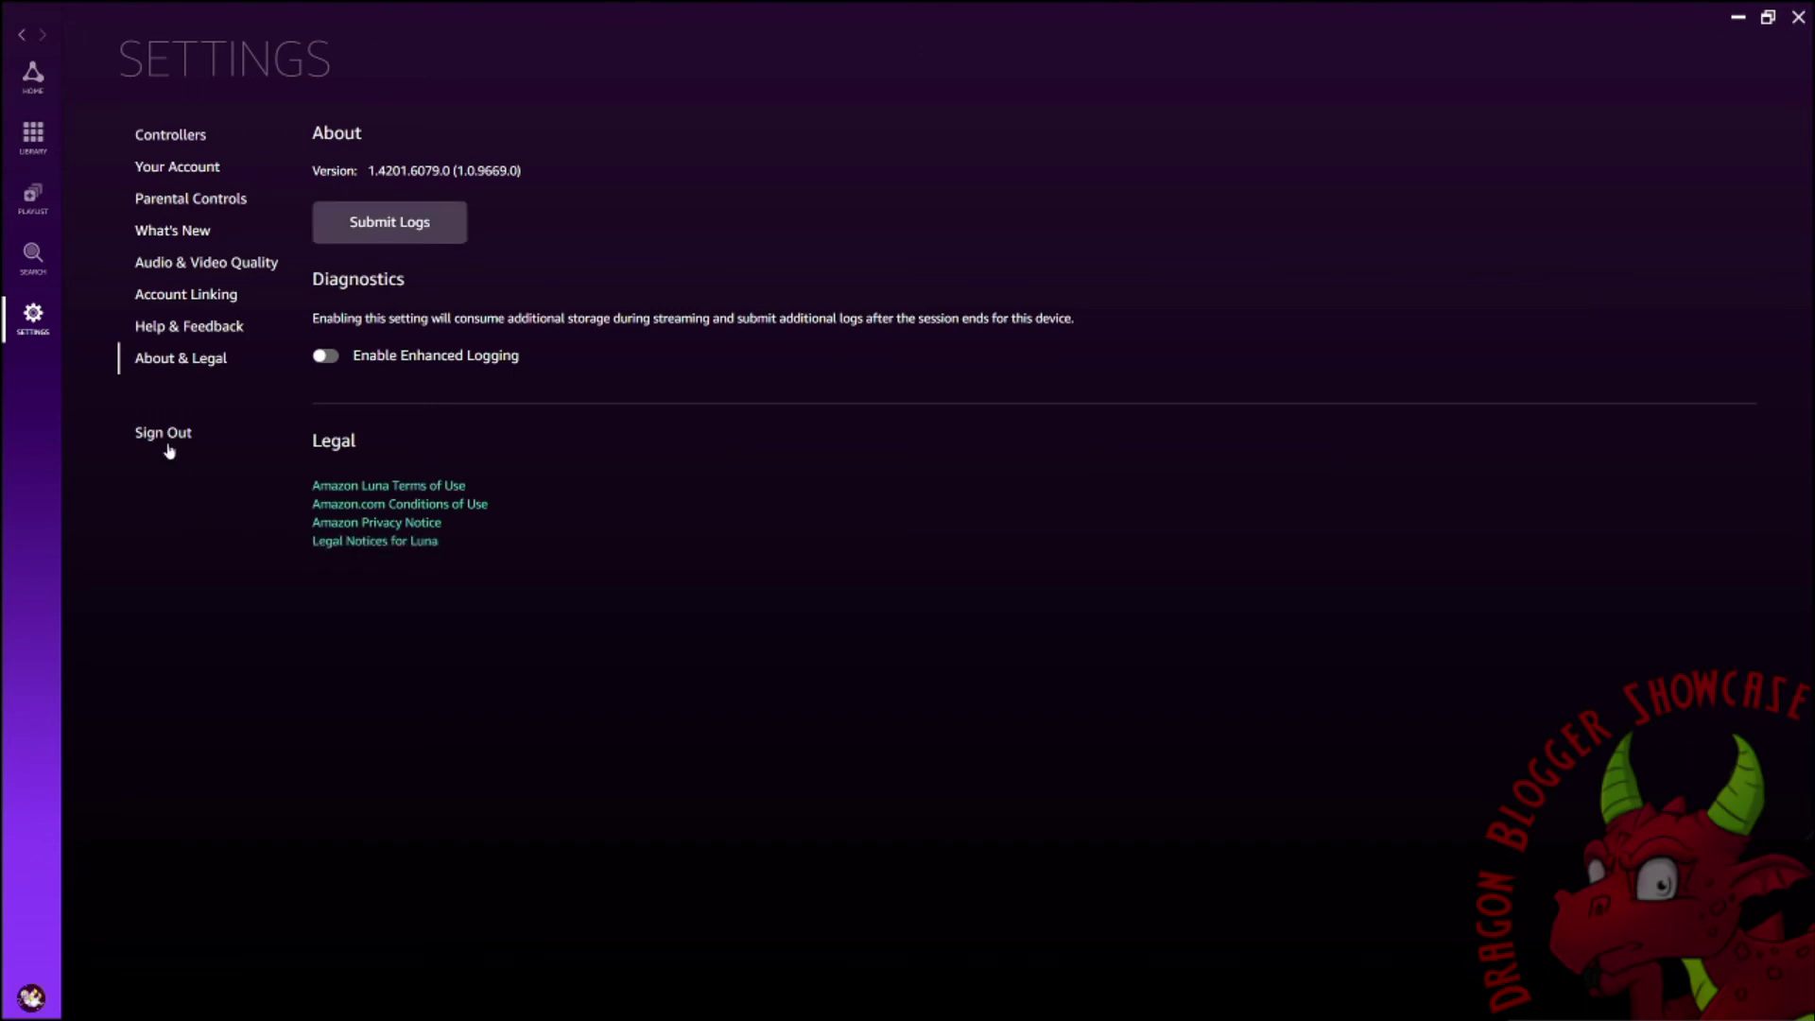
# From Home, open Monster Boy and the Cursed Kingdom under Continue Playing and scroll its details
pyautogui.click(35, 83)
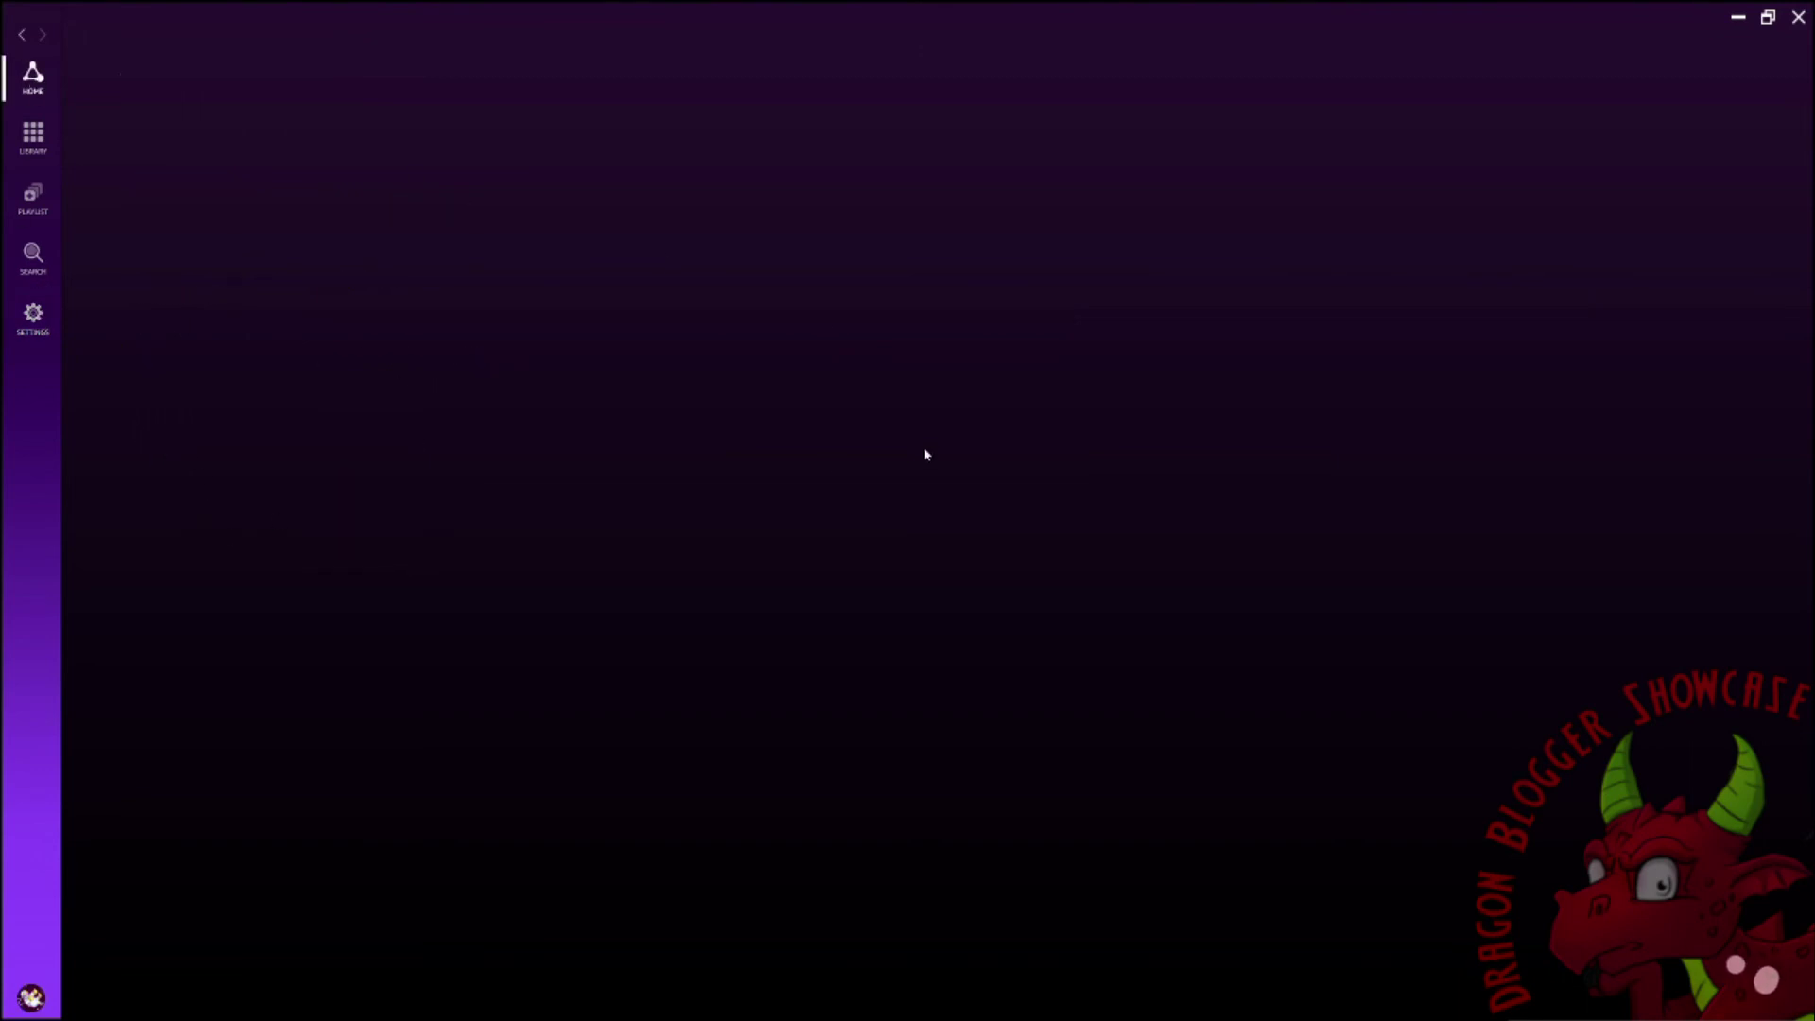
pyautogui.click(34, 74)
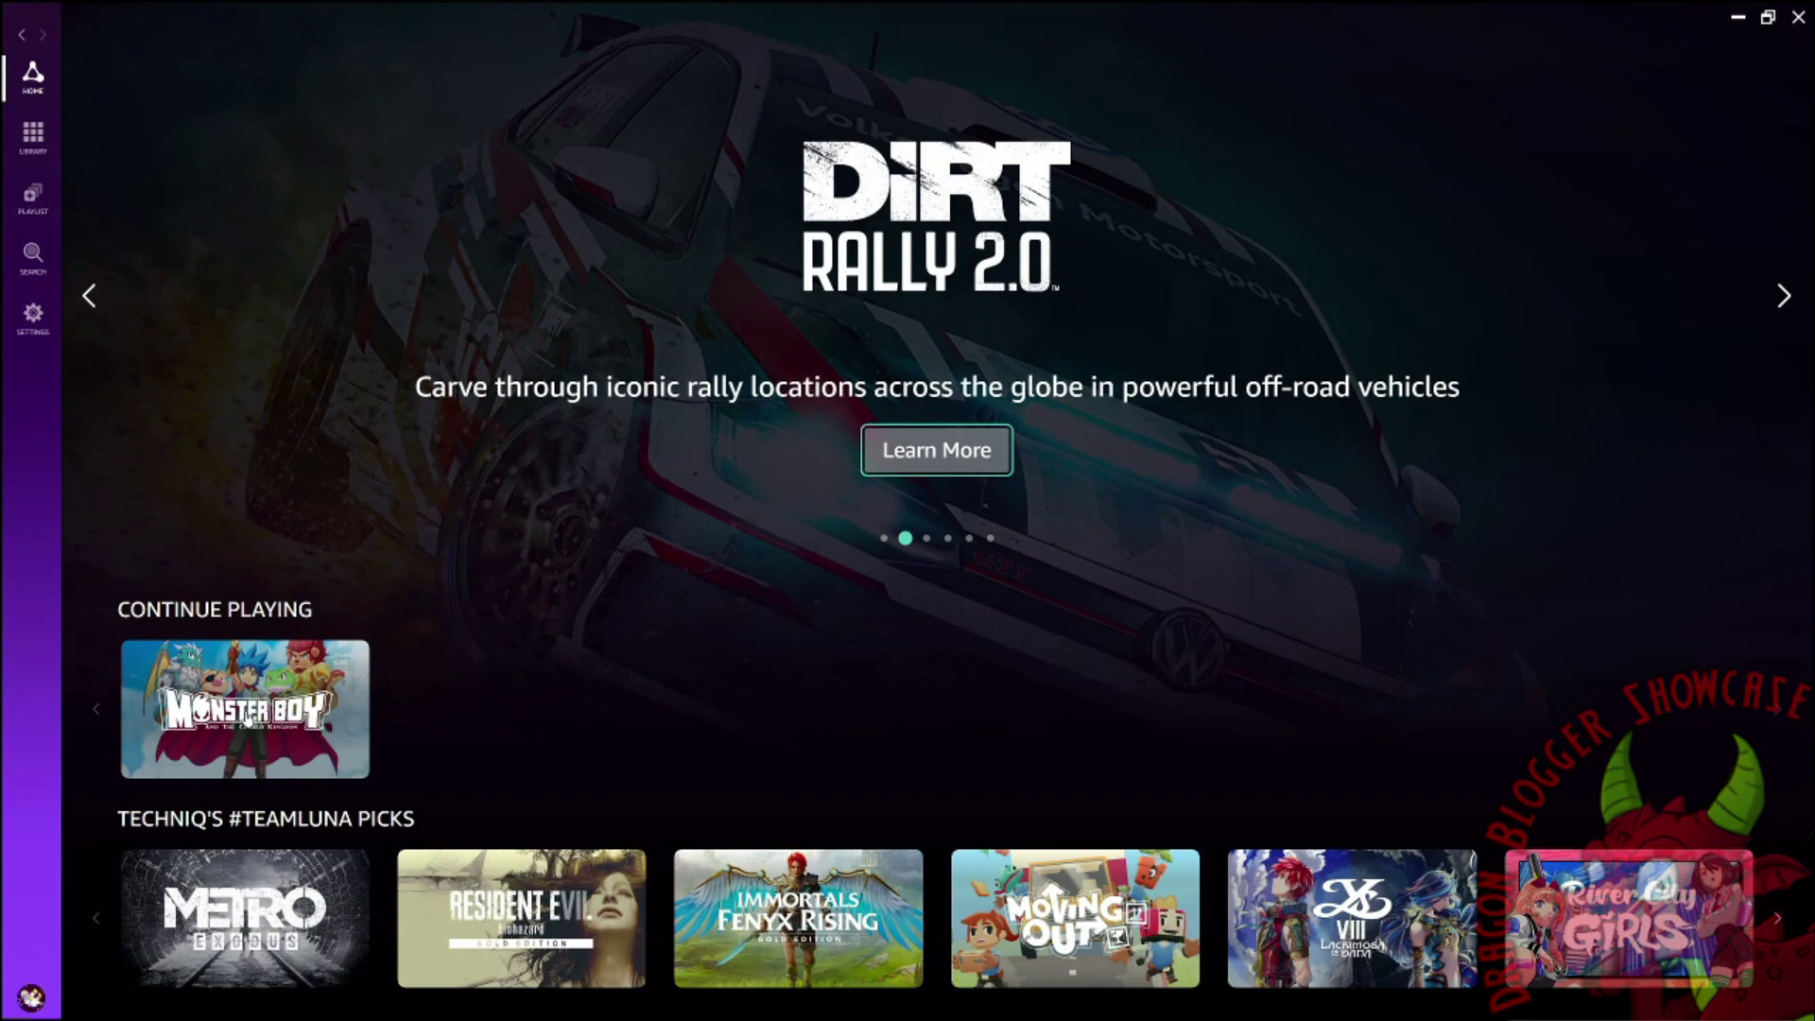
pyautogui.click(247, 722)
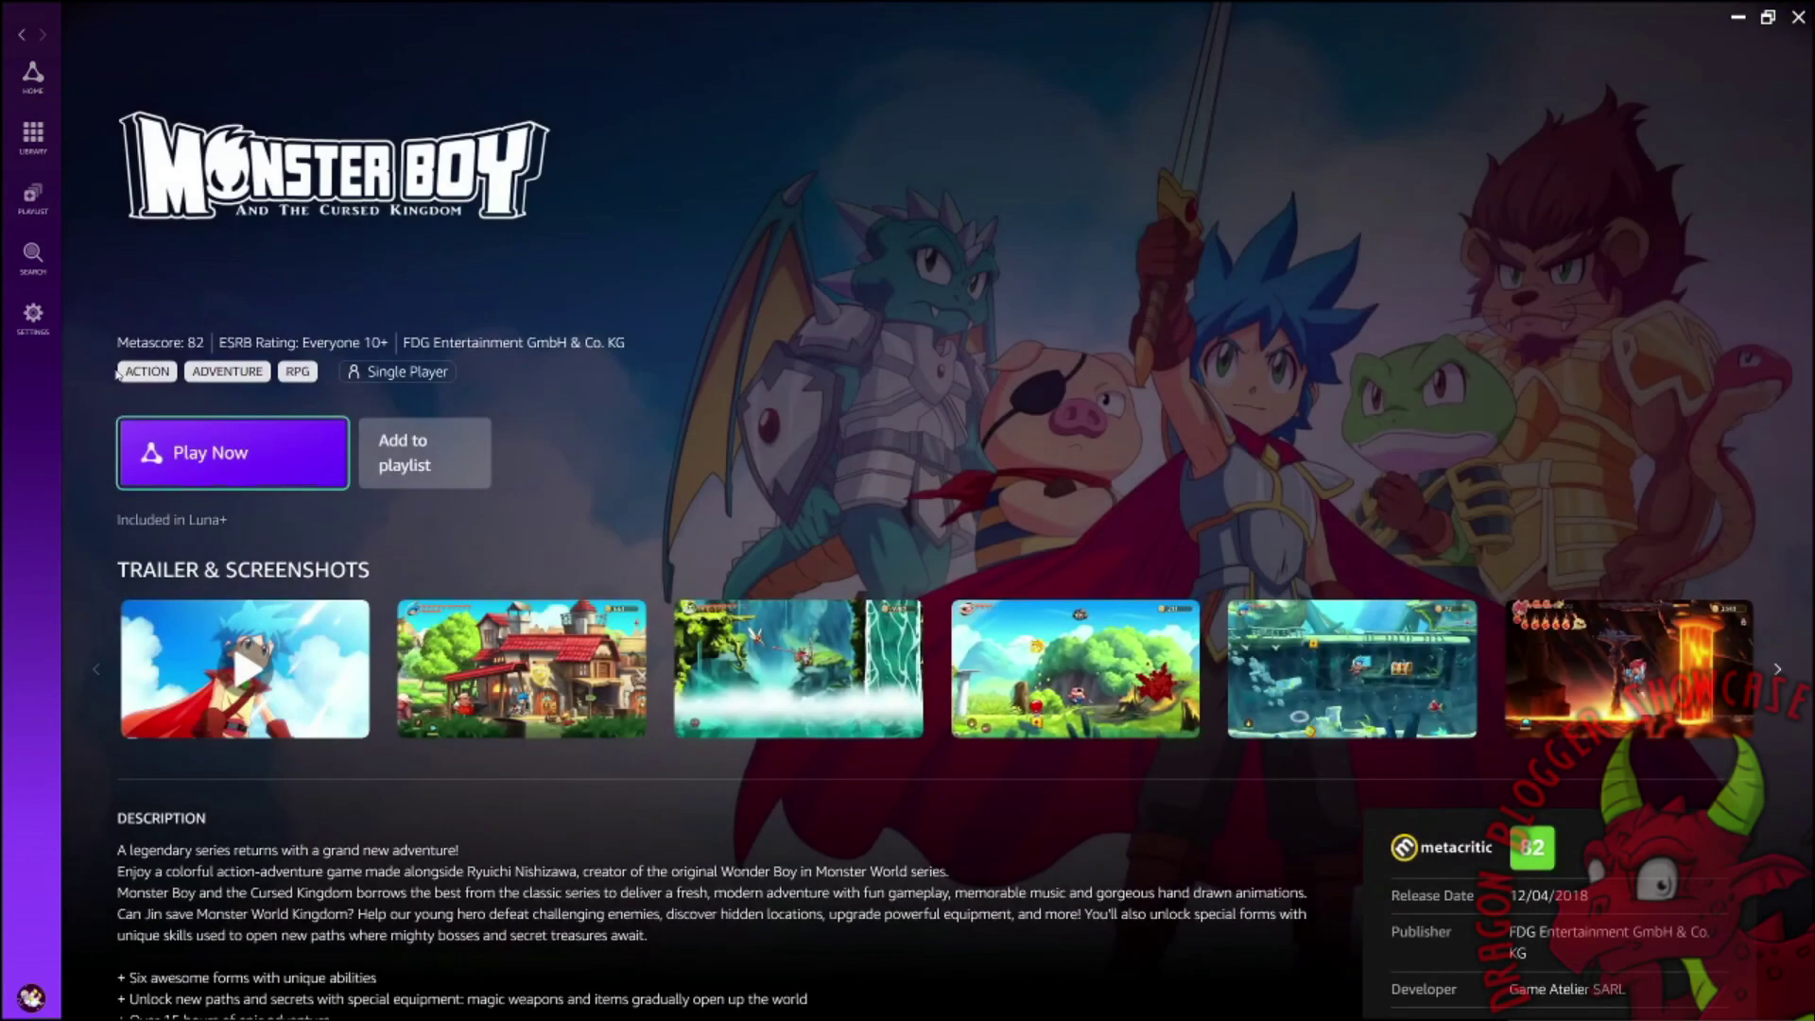
pyautogui.scroll(-4, 284, 430)
pyautogui.scroll(4, 416, 459)
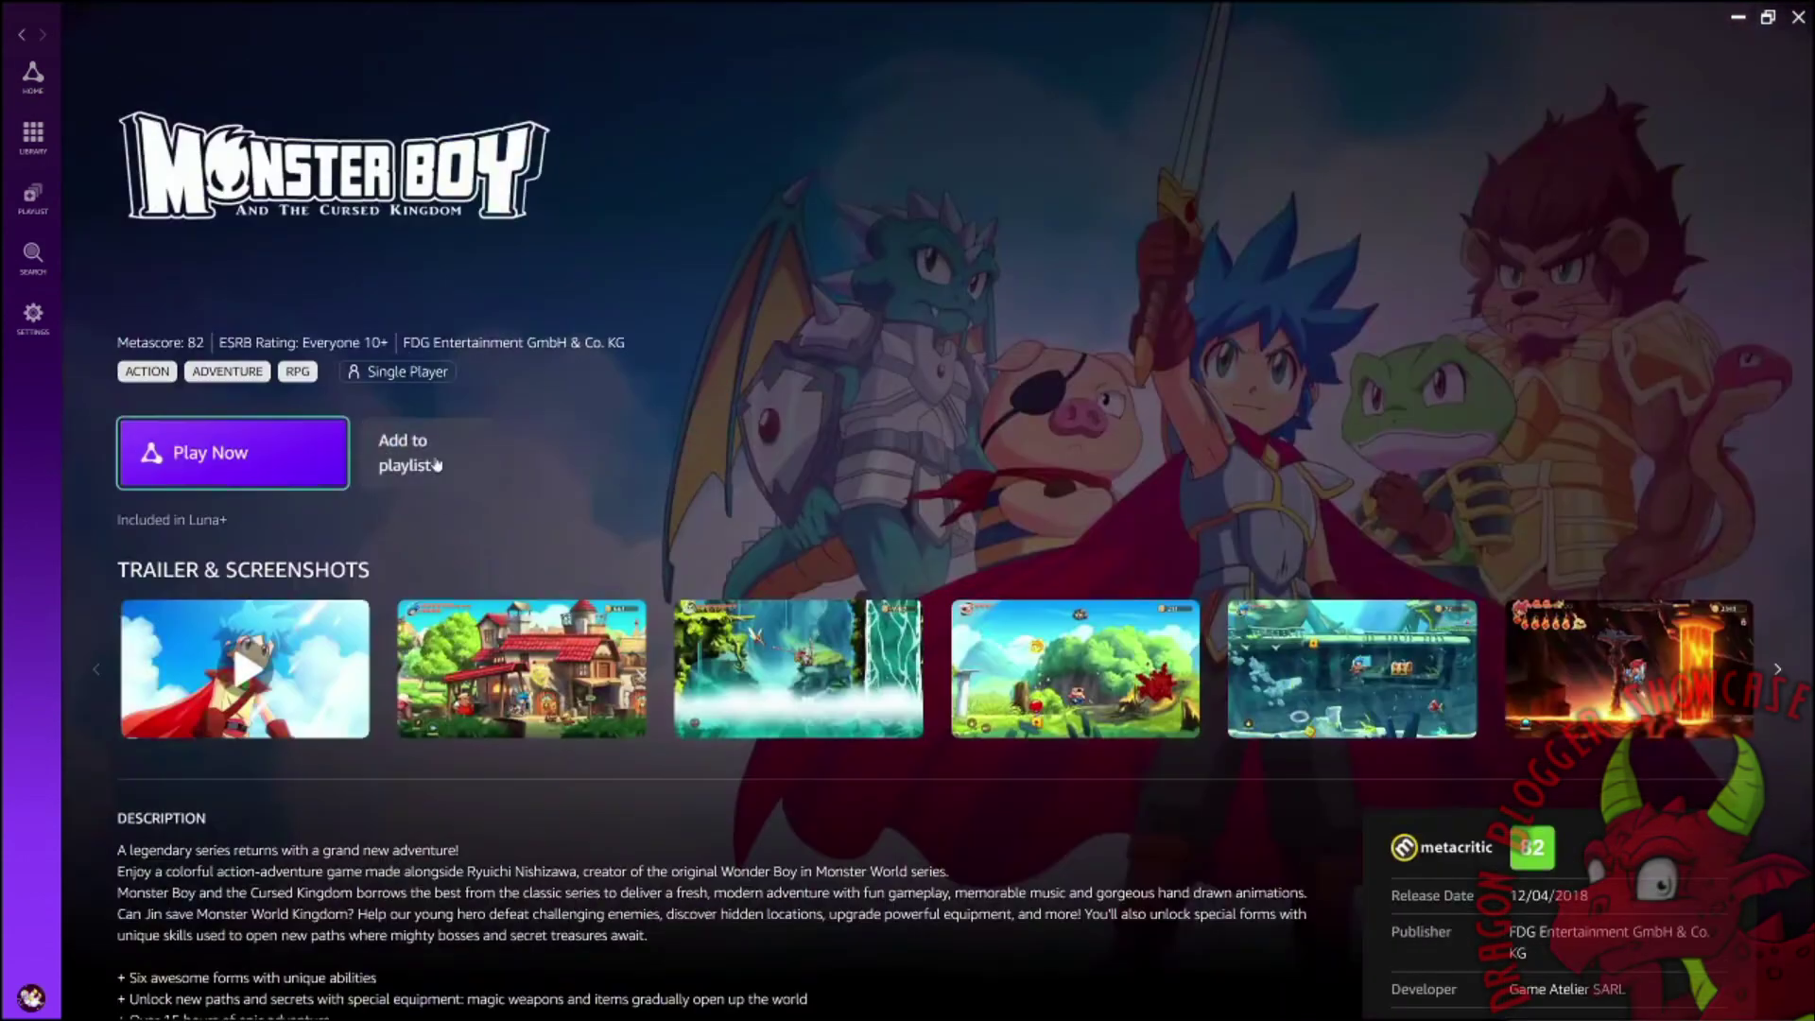
pyautogui.scroll(-5, 283, 520)
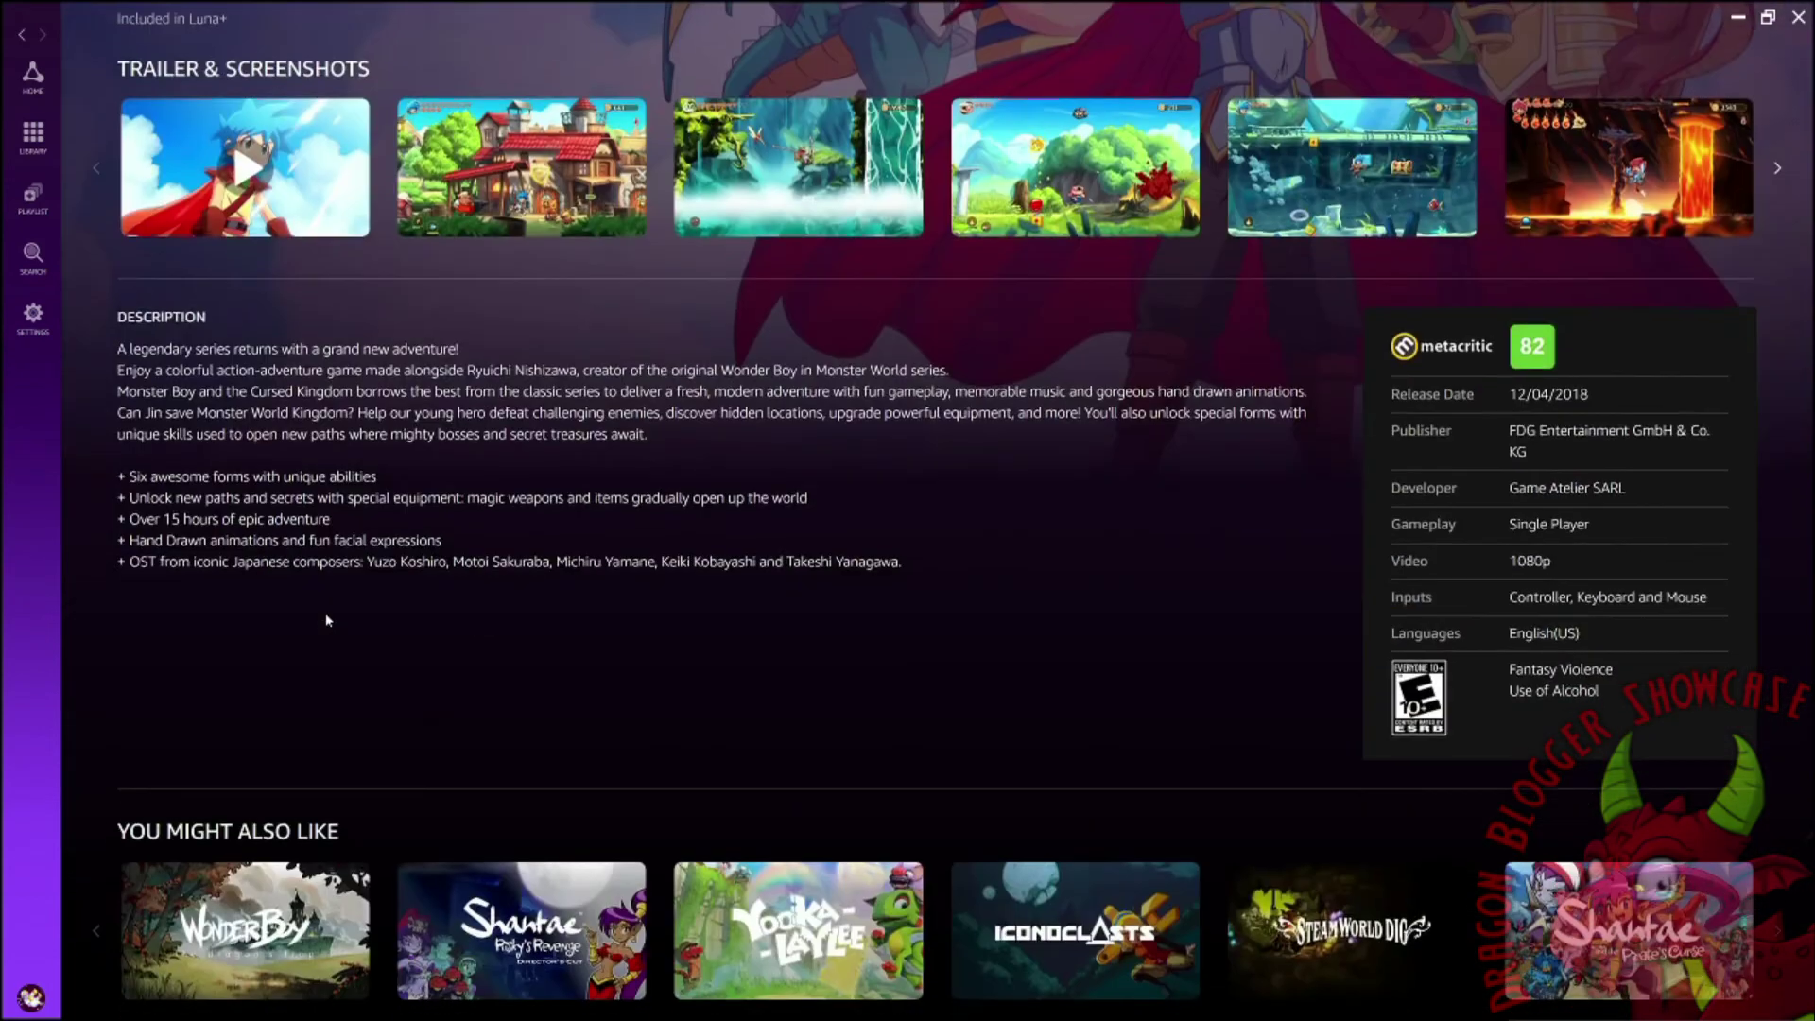
pyautogui.scroll(5, 551, 657)
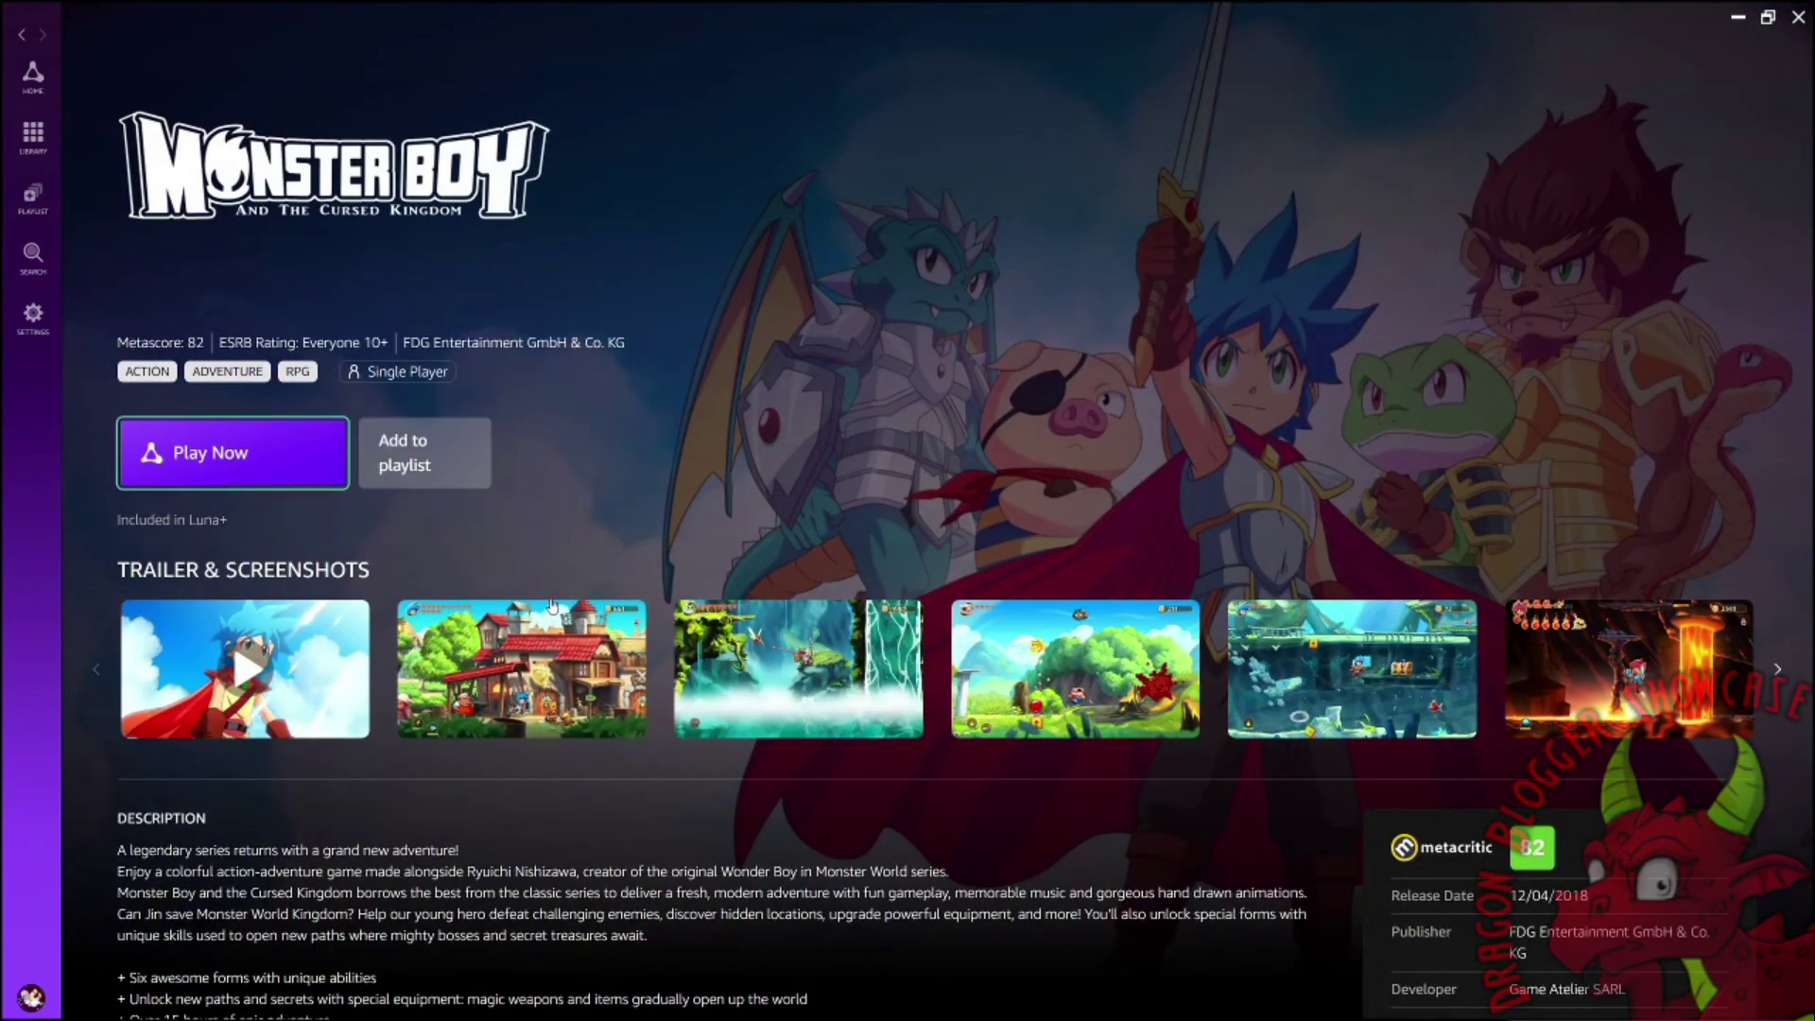